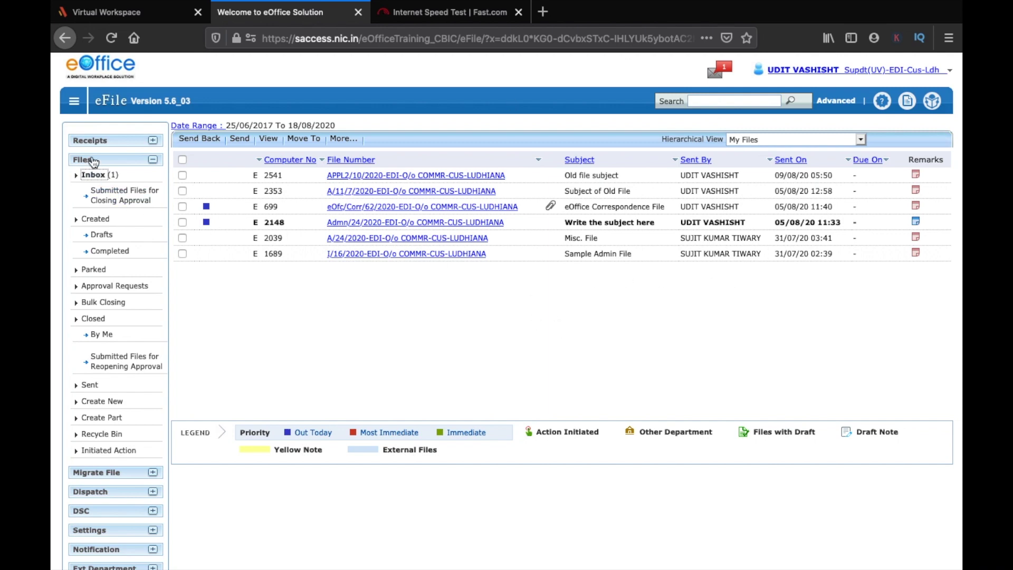
Step: Open a blank Create New electronic file form from the Files section
left_click(109, 163)
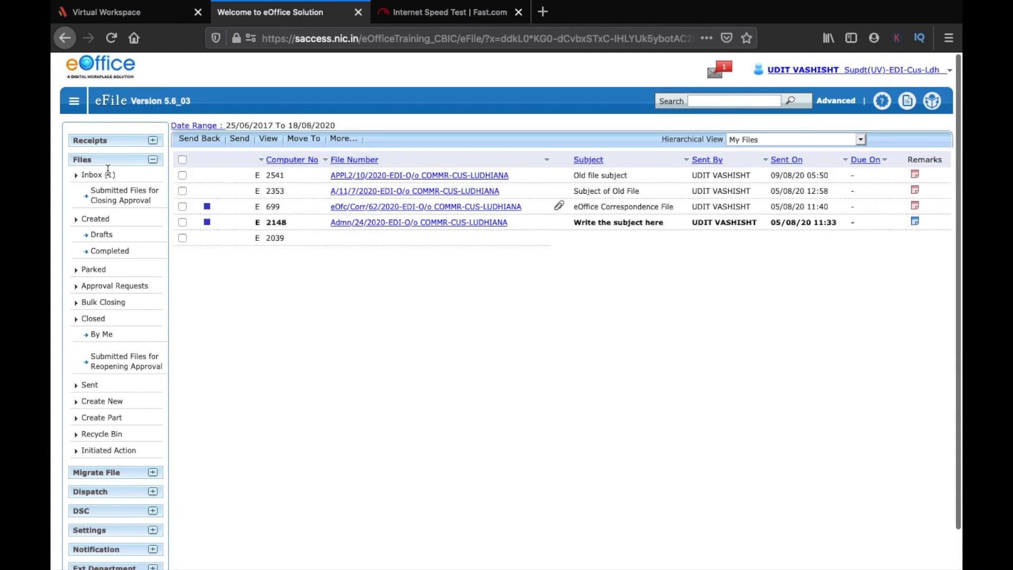
left_click(100, 404)
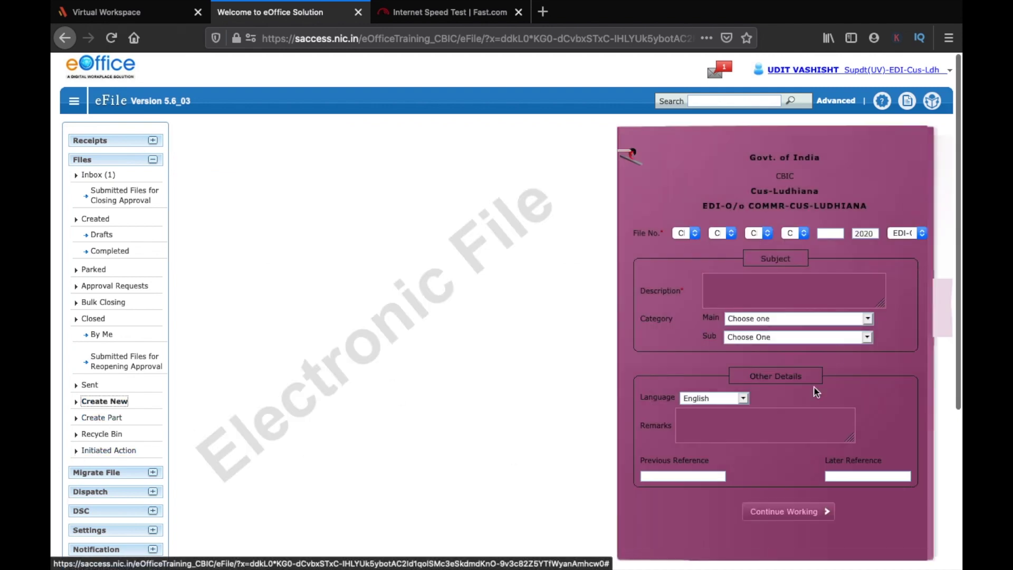
scroll(665, 328, "down", 2)
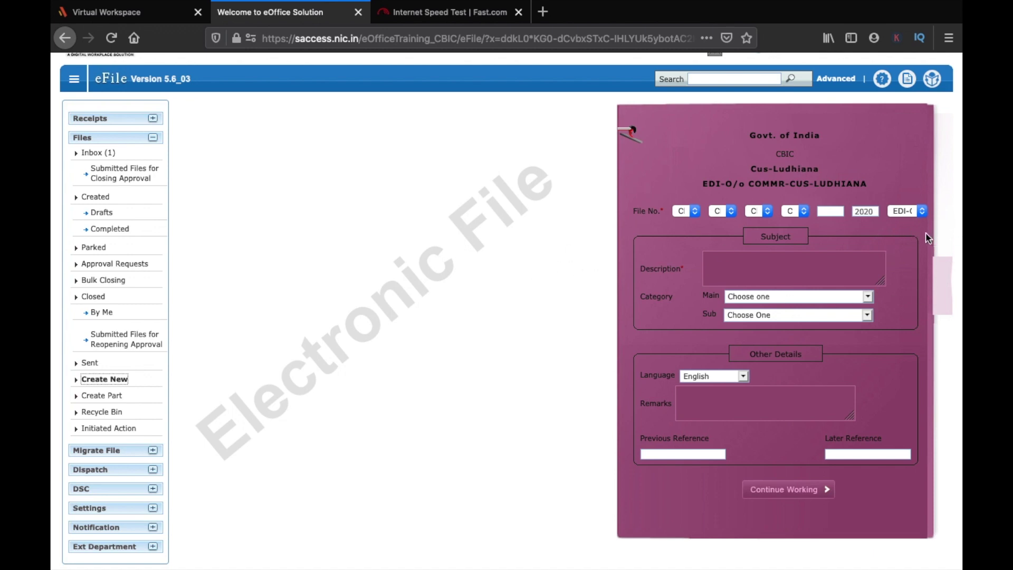
Step: Keep EDI-O/o COMMR-CUS-LUDHIANA as the office and review each file number part's options
left_click(912, 212)
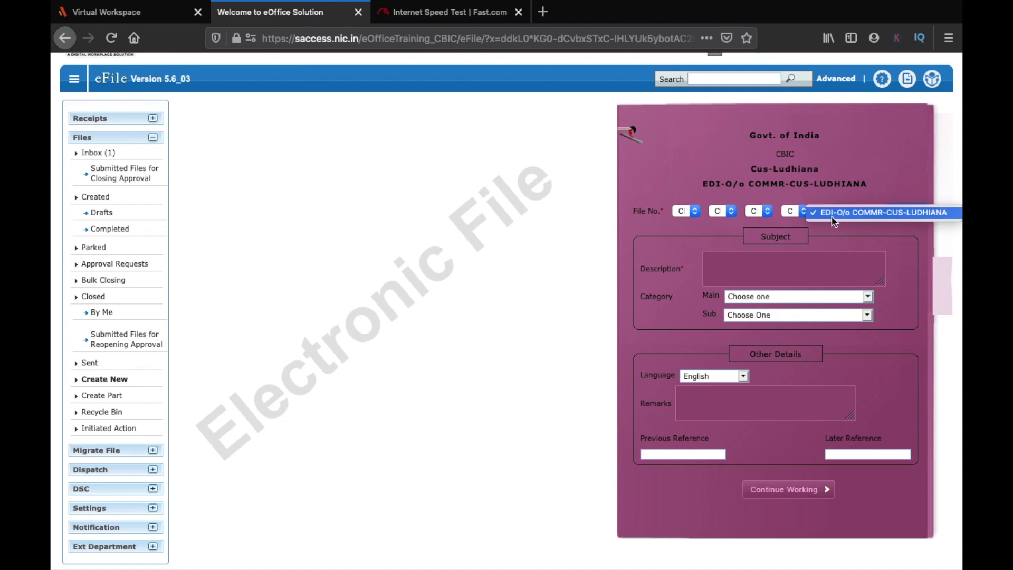
left_click(880, 215)
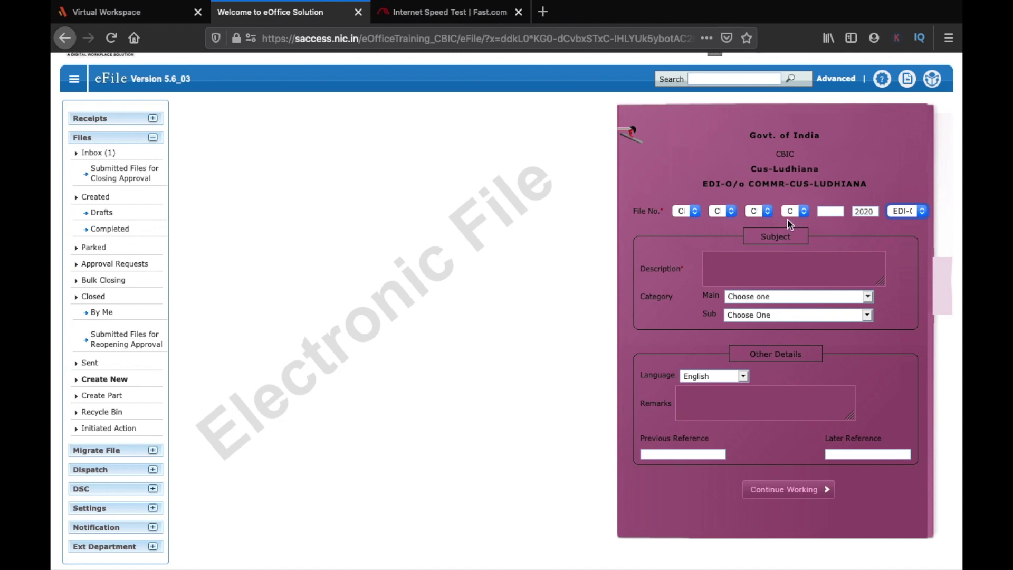
left_click(686, 212)
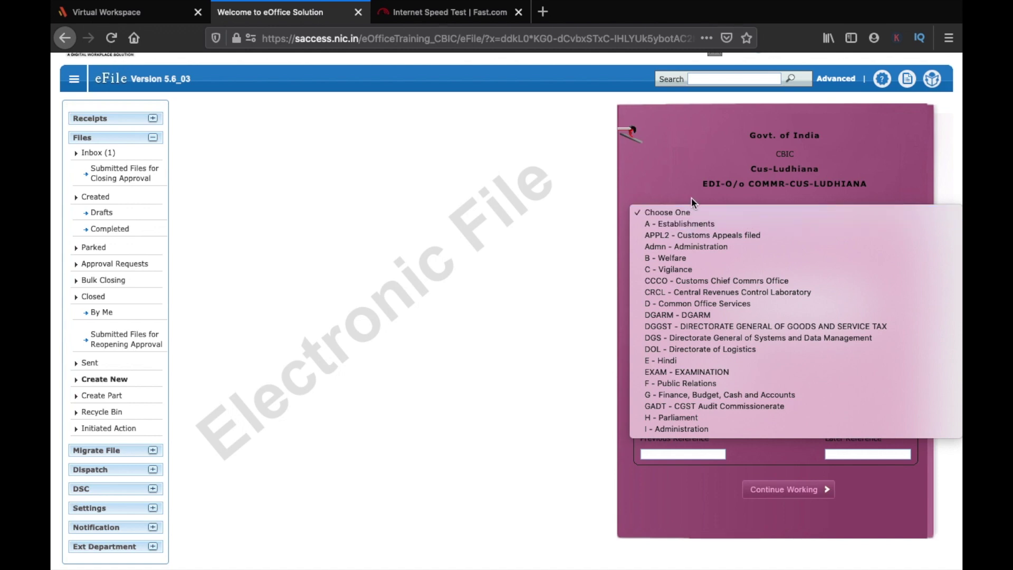
left_click(691, 191)
left_click(730, 211)
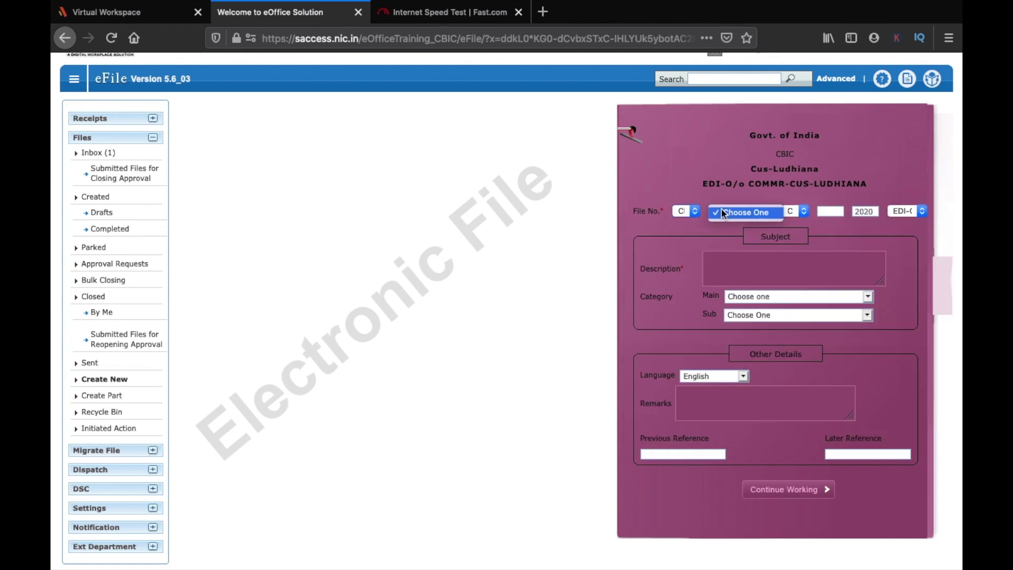
left_click(717, 169)
left_click(754, 211)
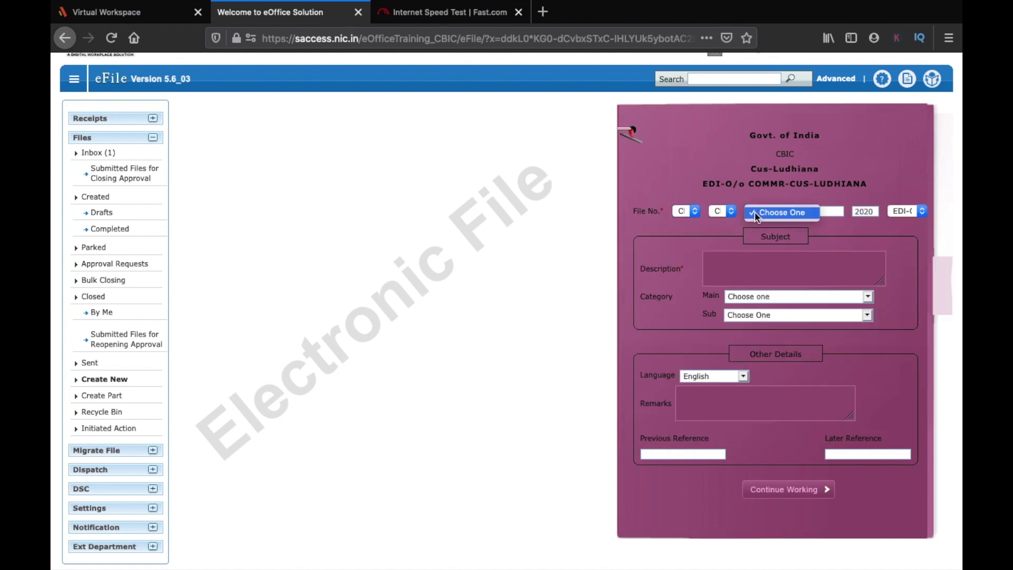
left_click(801, 258)
left_click(799, 217)
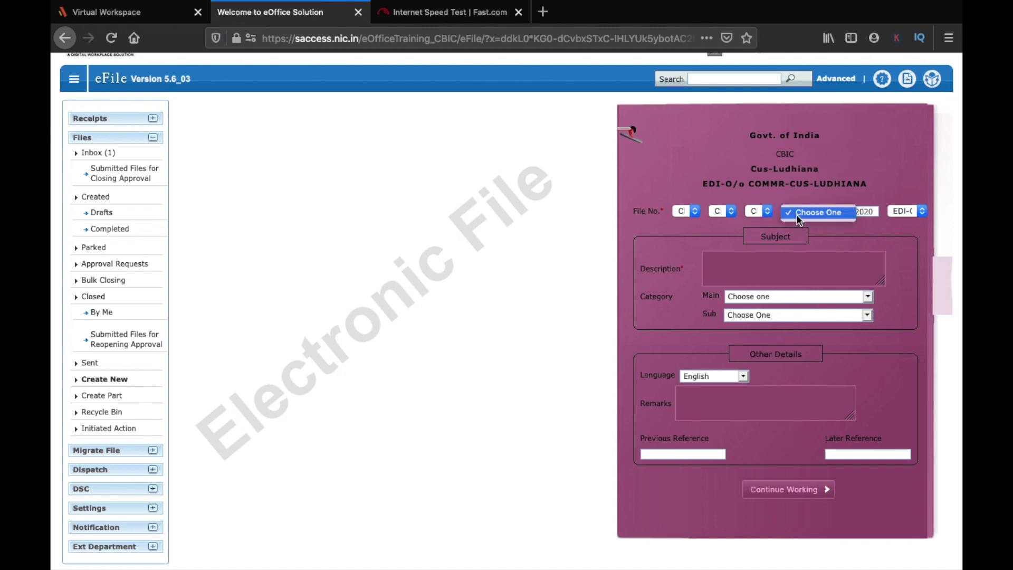
left_click(690, 168)
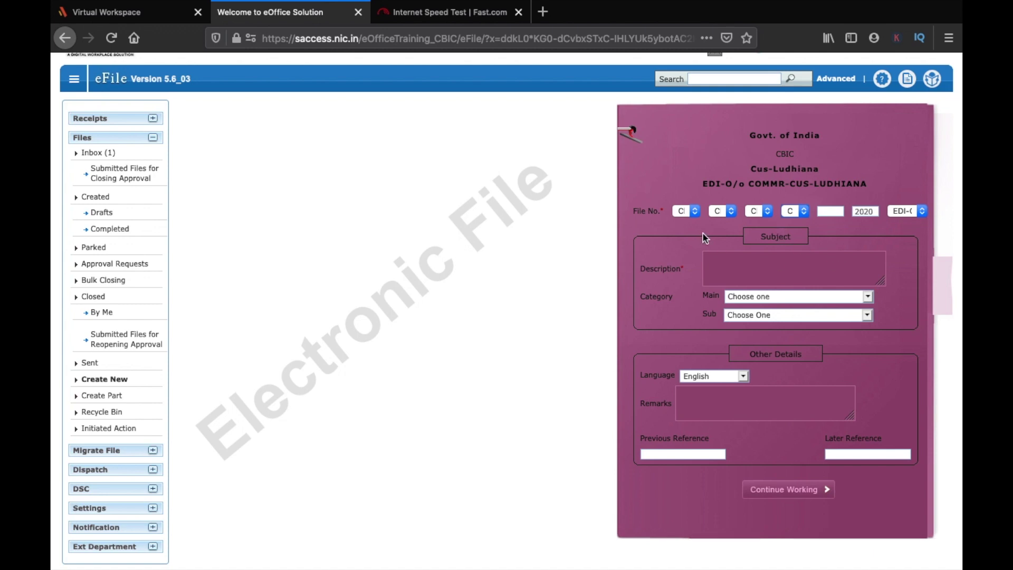
left_click(686, 212)
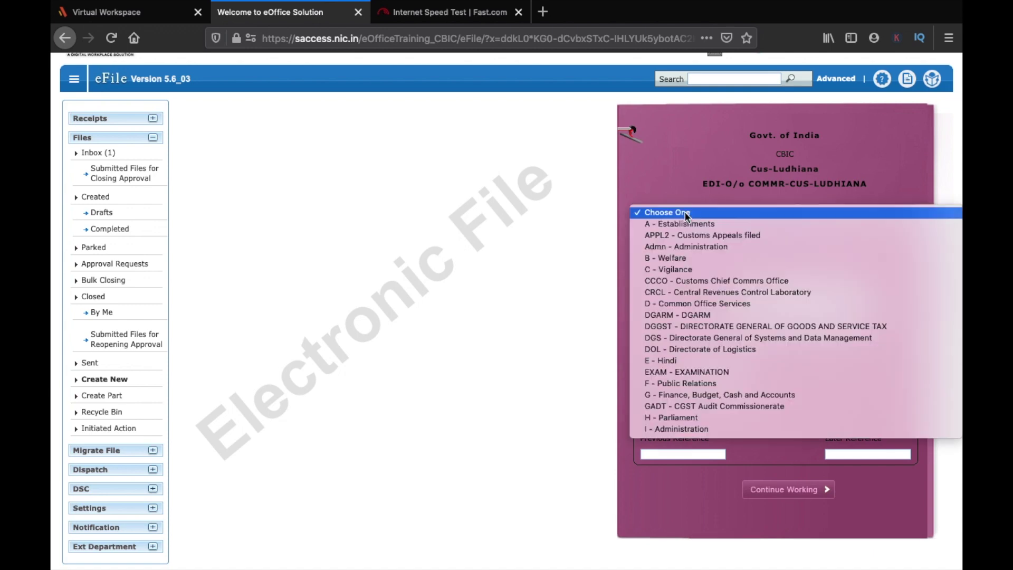
Step: Set the first file number part to eOfc - eOffice, replacing PQ - Parliament Question
scroll(703, 299, "down", 5)
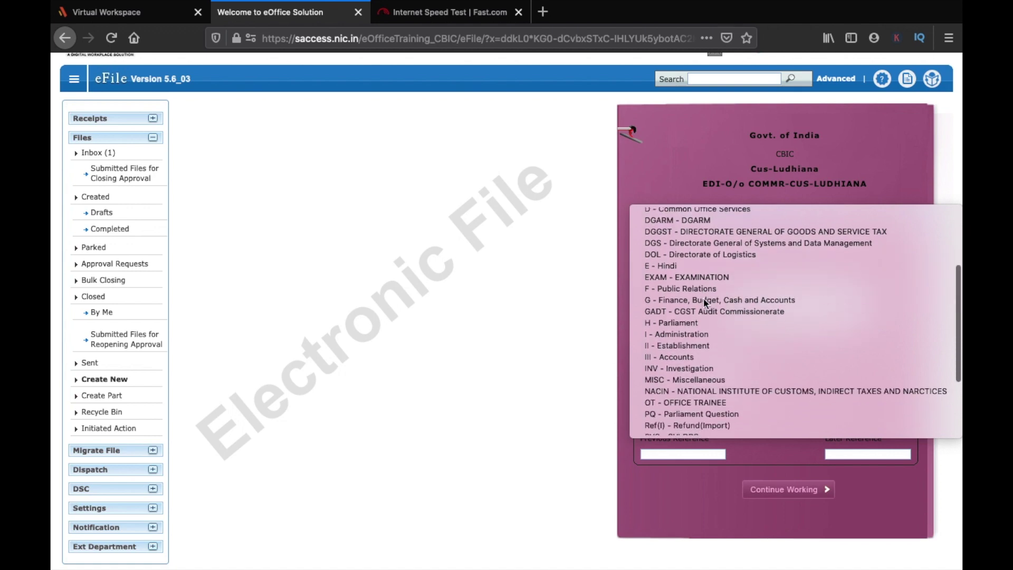
scroll(704, 302, "down", 2)
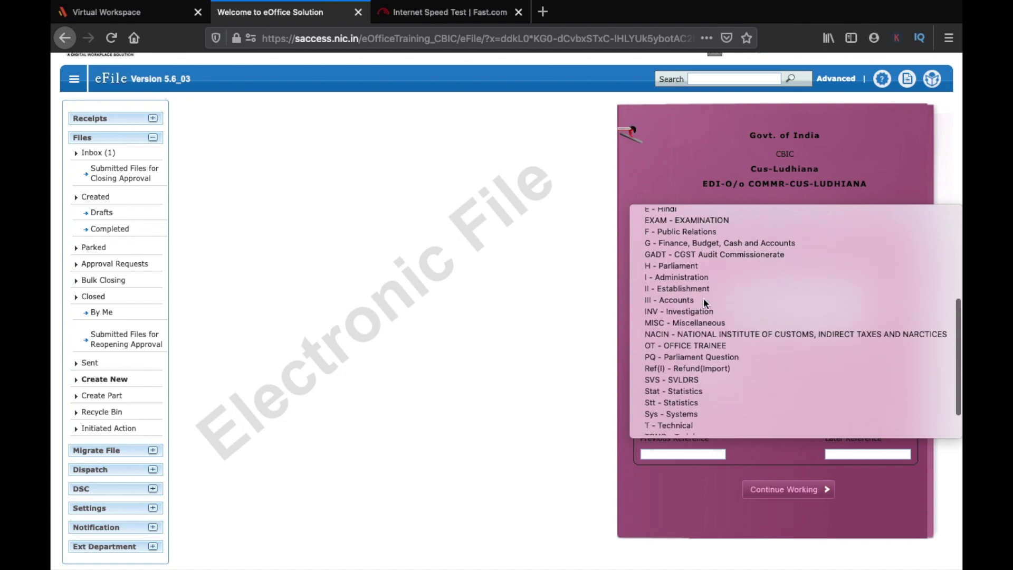
left_click(723, 349)
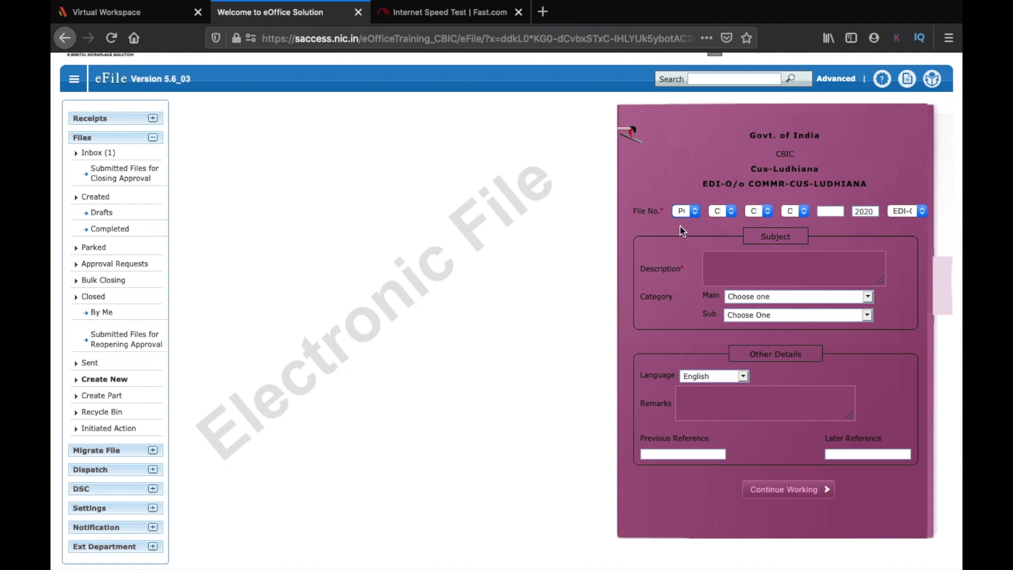
left_click(718, 212)
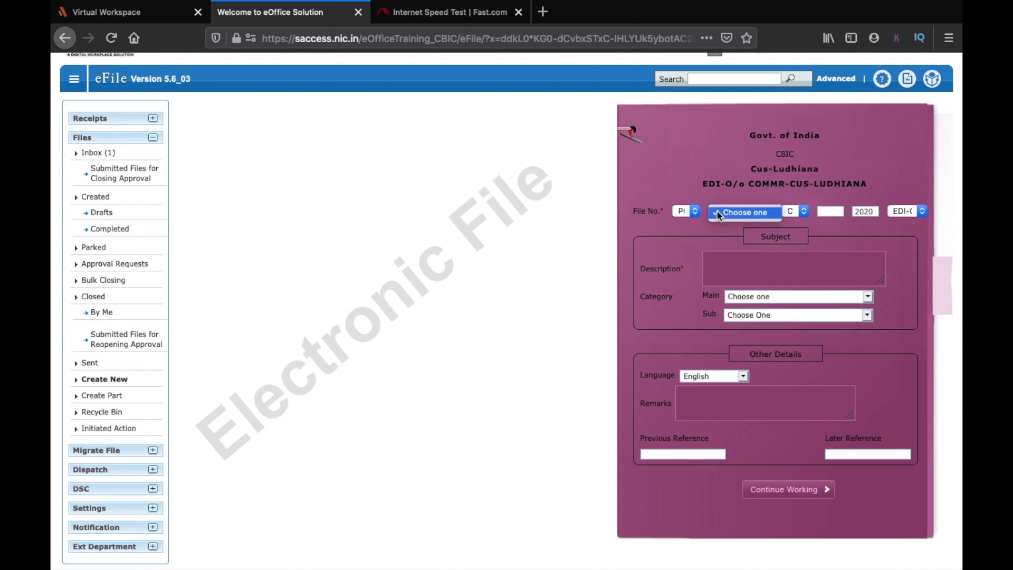
left_click(822, 251)
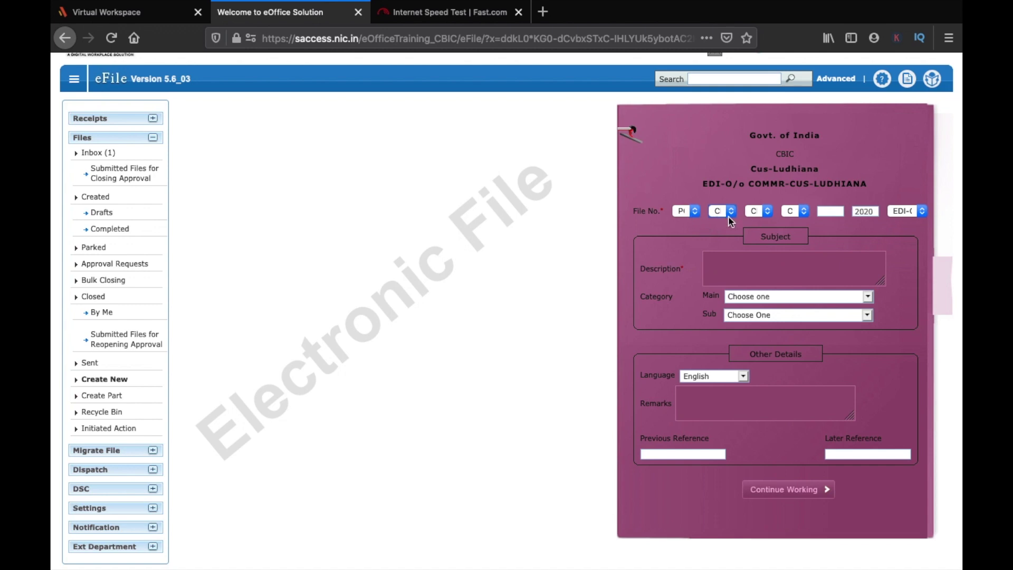
left_click(702, 224)
left_click(688, 215)
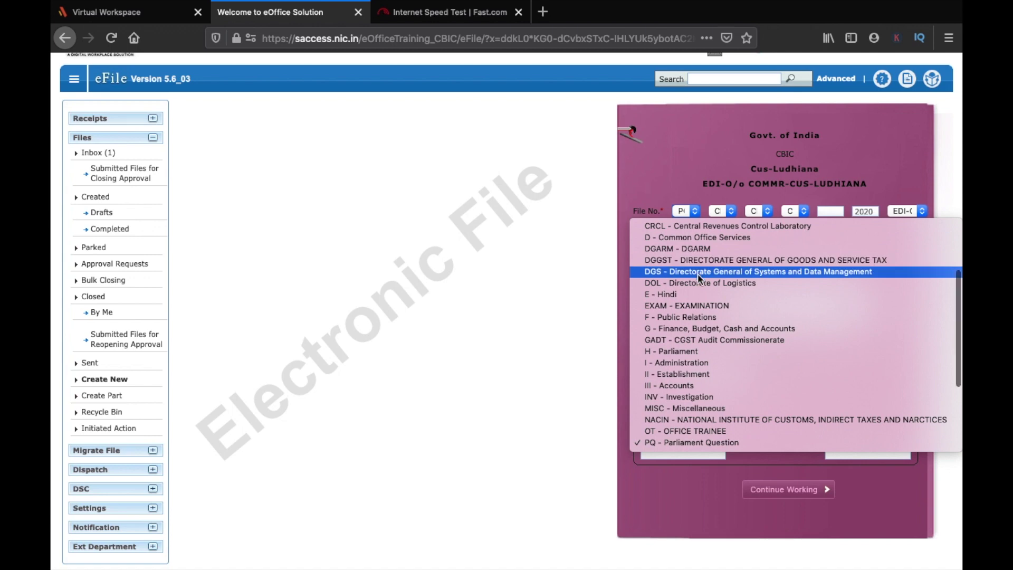
key("End")
key("Return")
left_click(685, 211)
left_click(698, 443)
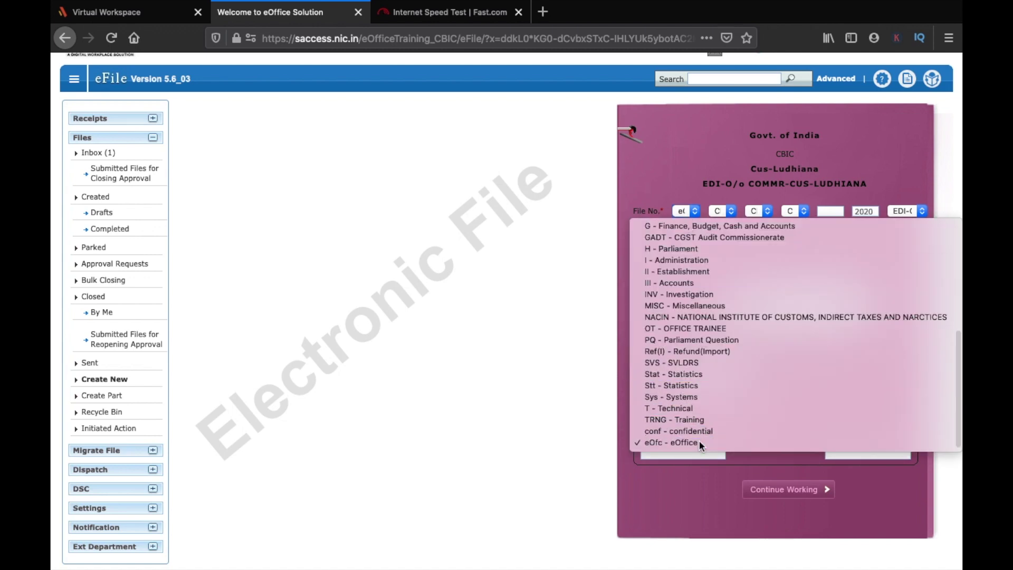
Step: Set the remaining file number parts to 1024 - Implementation, 100 - Misc and 100 - Misc
left_click(721, 212)
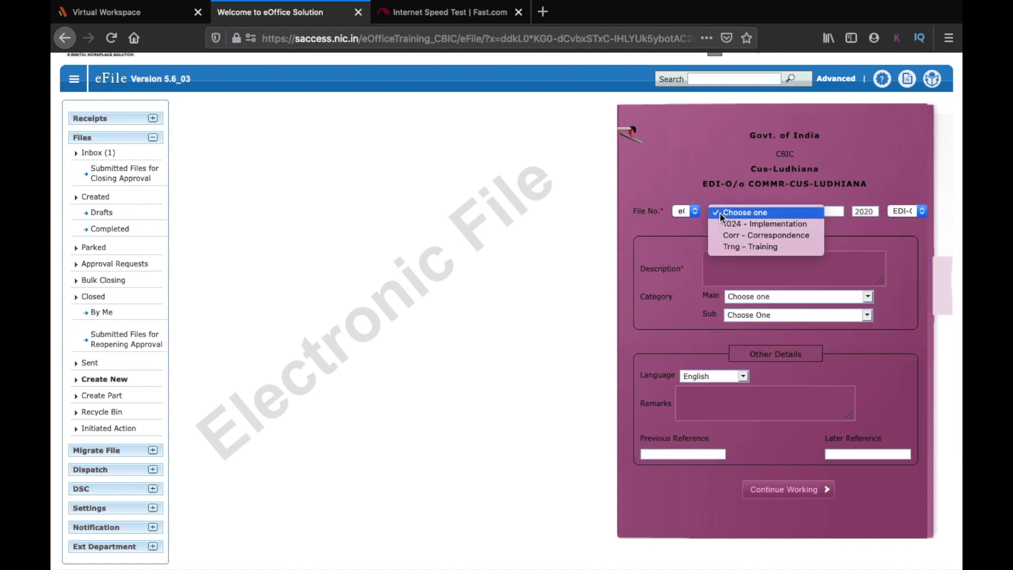
left_click(783, 223)
left_click(760, 211)
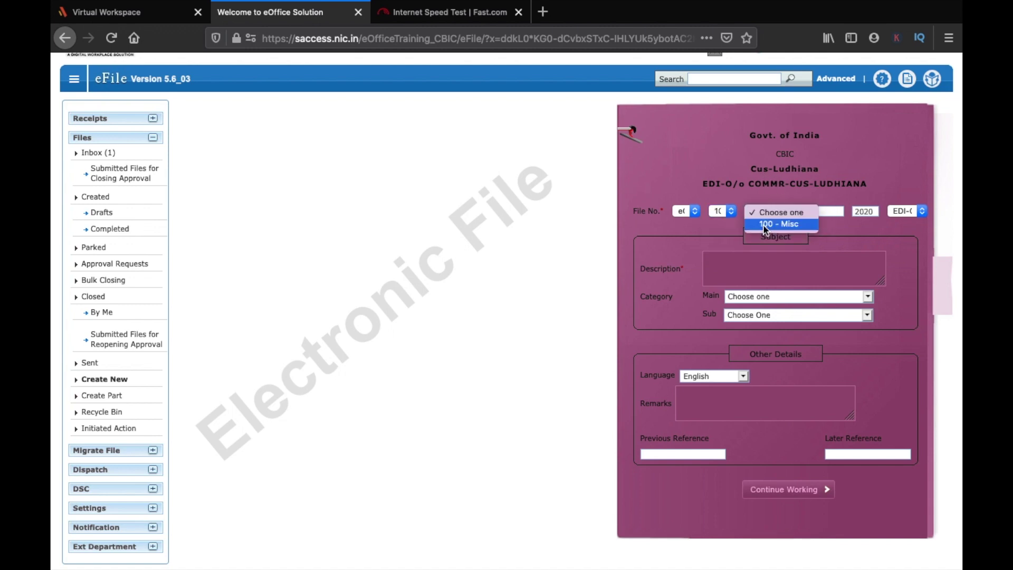
left_click(765, 224)
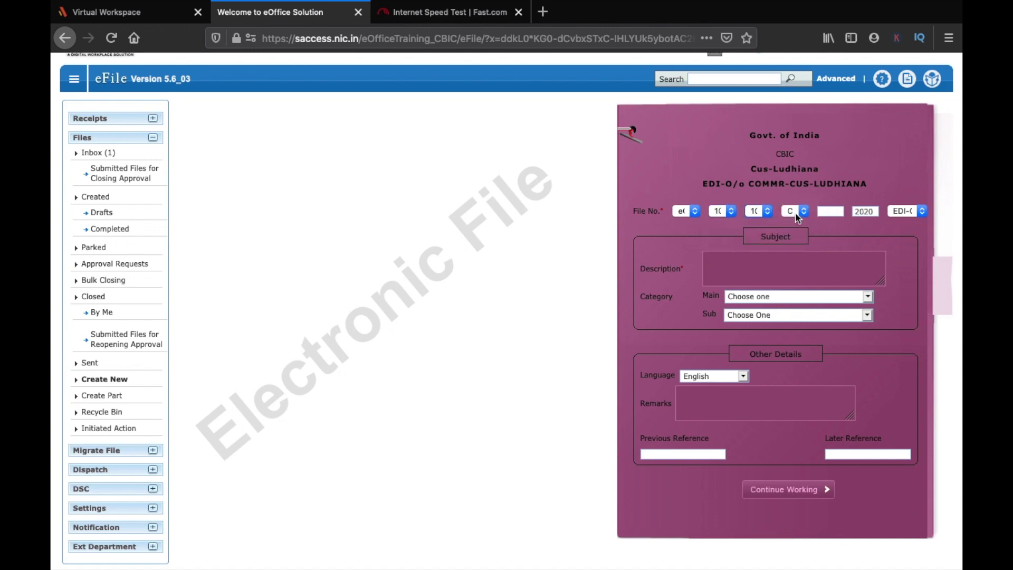
left_click(795, 212)
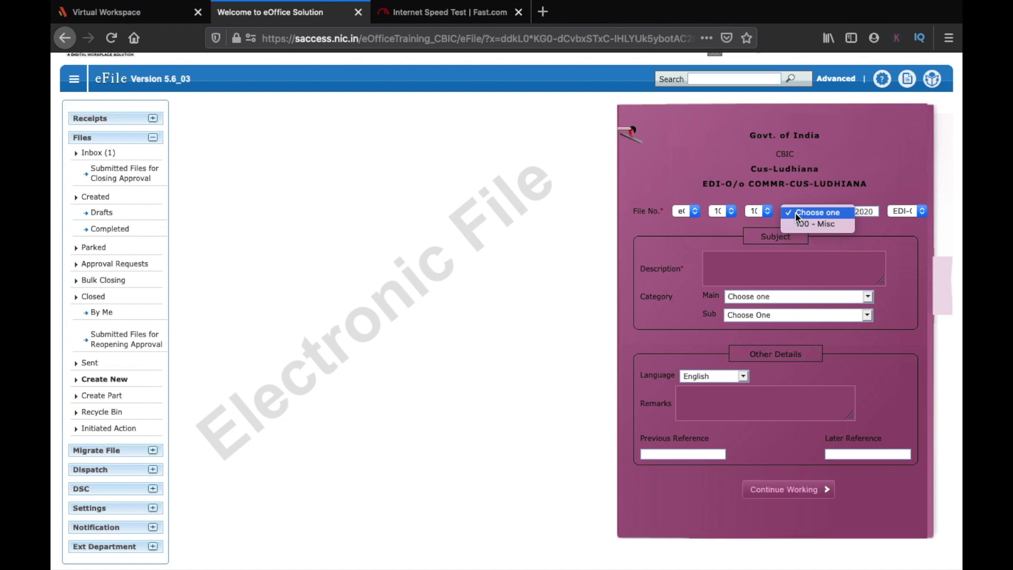
left_click(809, 223)
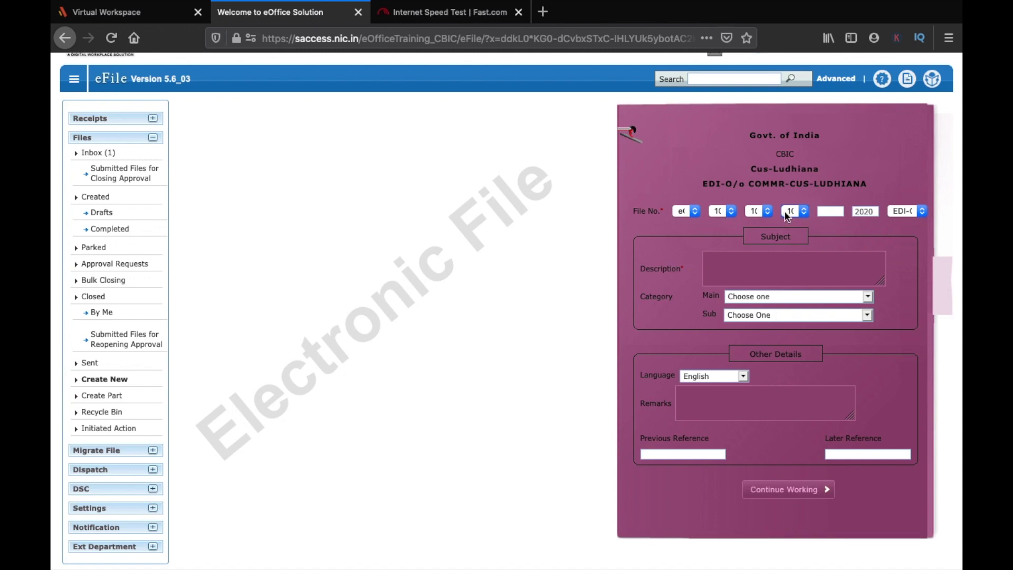
left_click(830, 212)
left_click(773, 271)
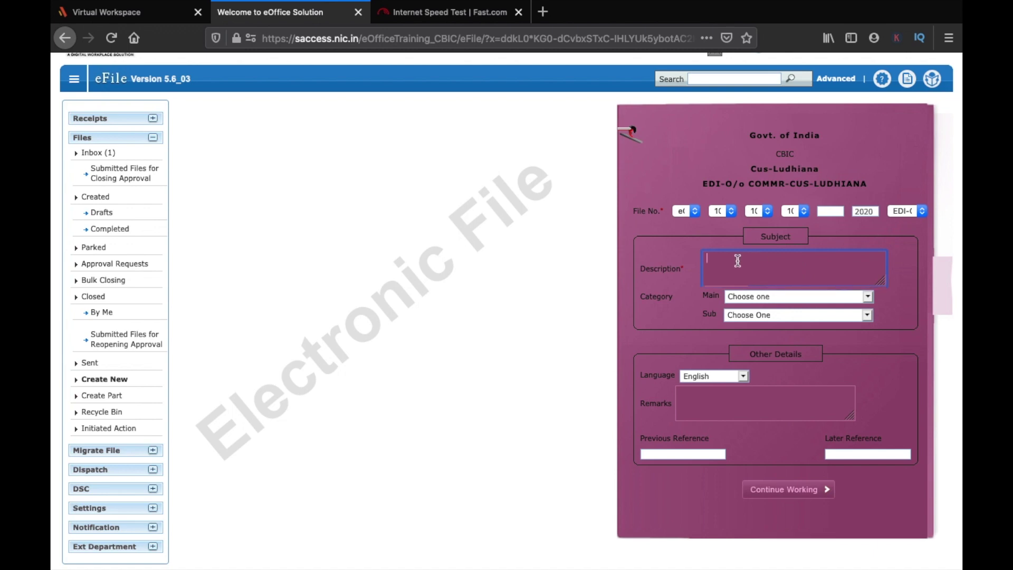
Step: Enter 'eOffice Implementation' as the file's subject description
type("eOffice Impl")
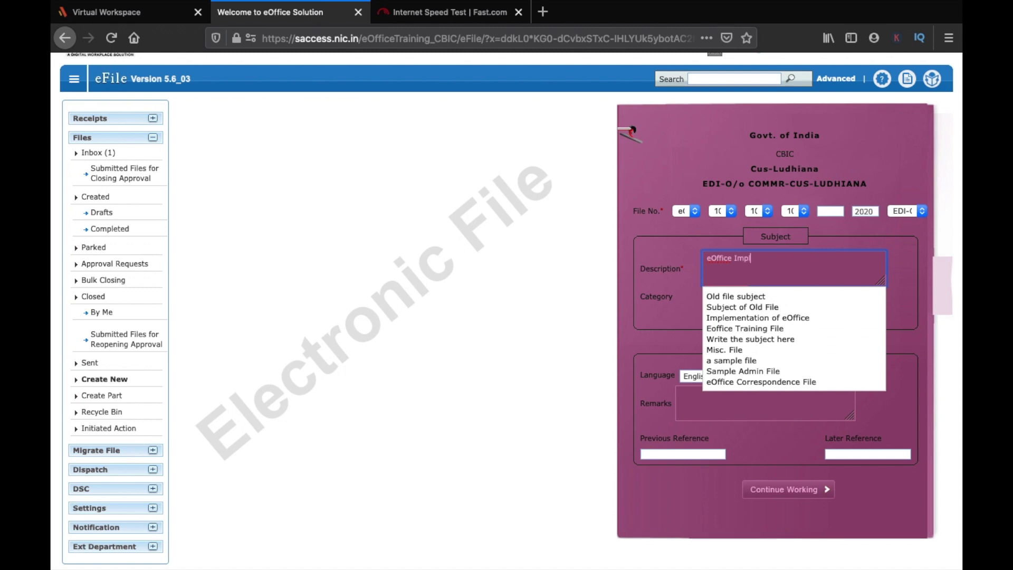
type("ementation")
key("Tab")
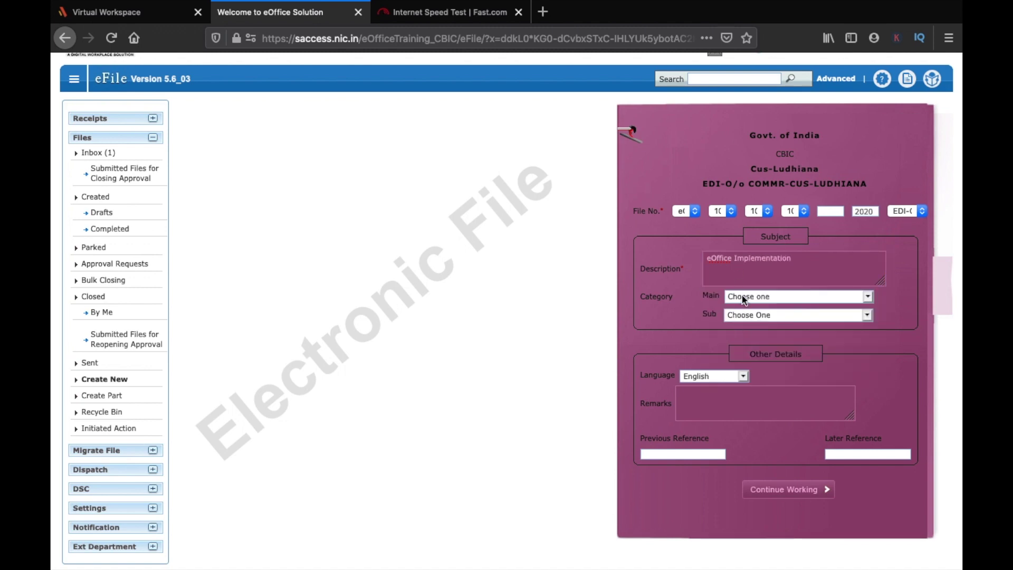
left_click(744, 300)
Step: Choose Miscellaneous as the file's main category
scroll(767, 350, "down", 5)
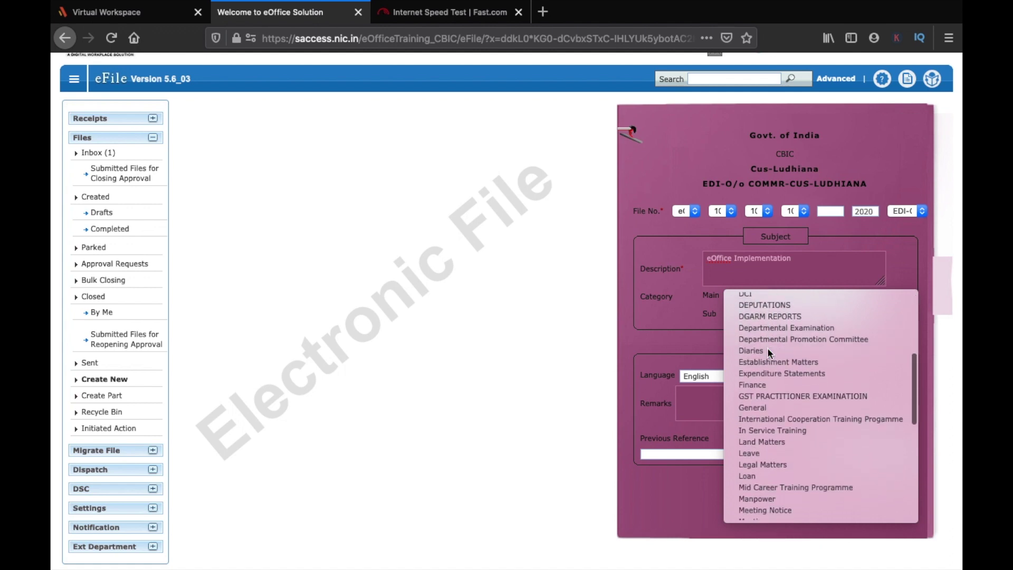
scroll(767, 347, "down", 8)
key("e")
key("x")
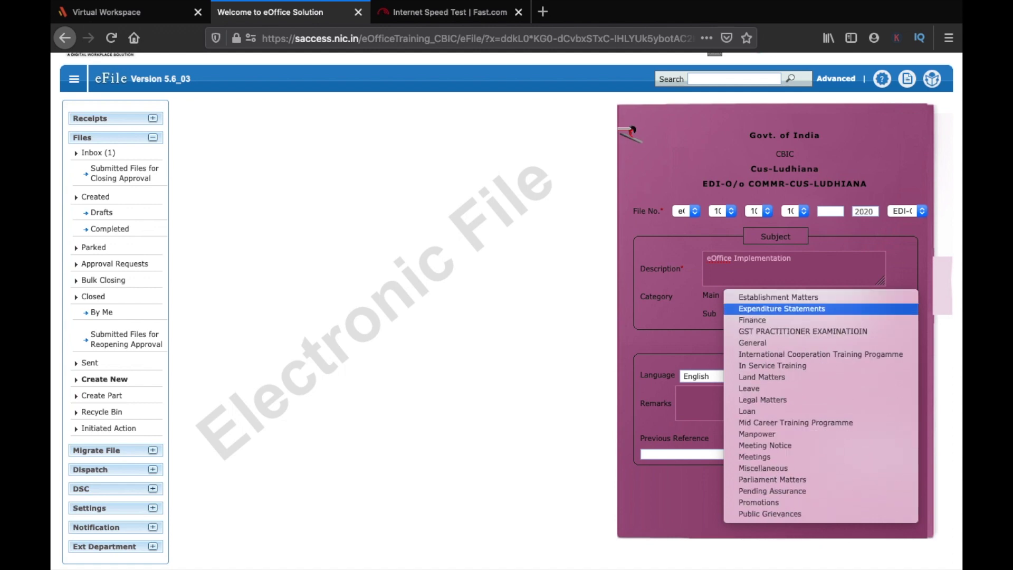
scroll(776, 369, "down", 5)
key("t")
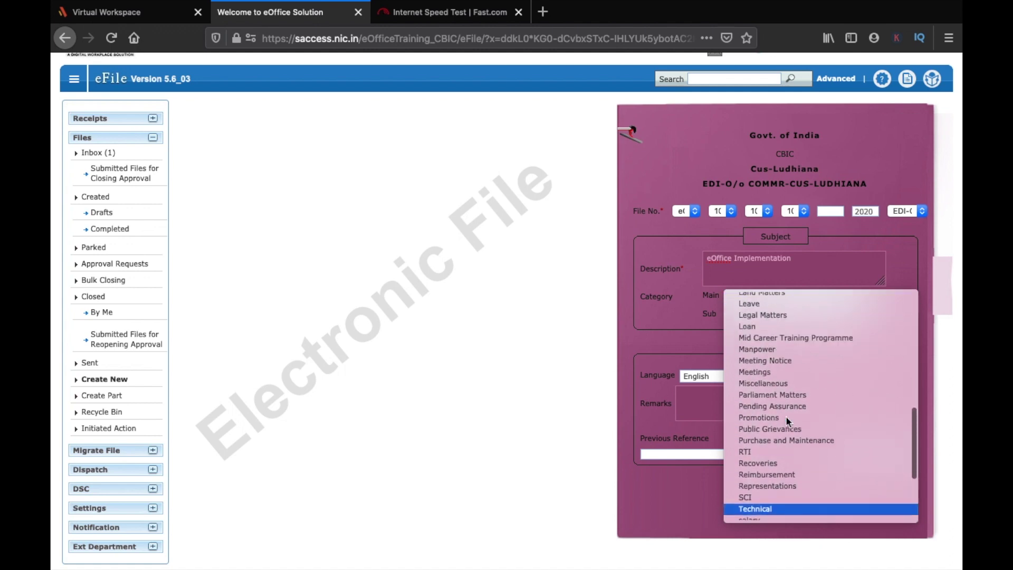
scroll(787, 417, "up", 10)
scroll(790, 409, "down", 2)
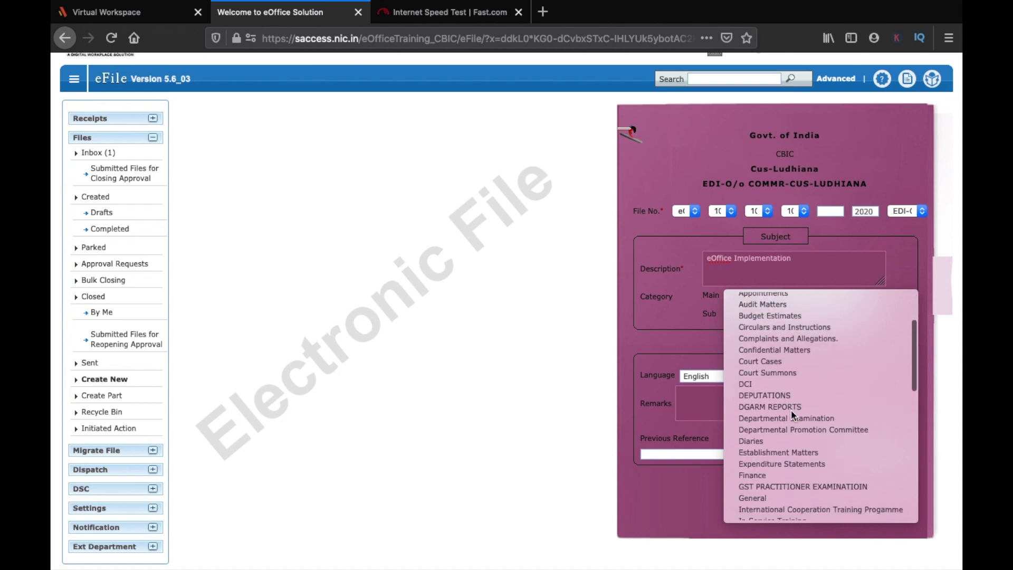
scroll(791, 410, "down", 3)
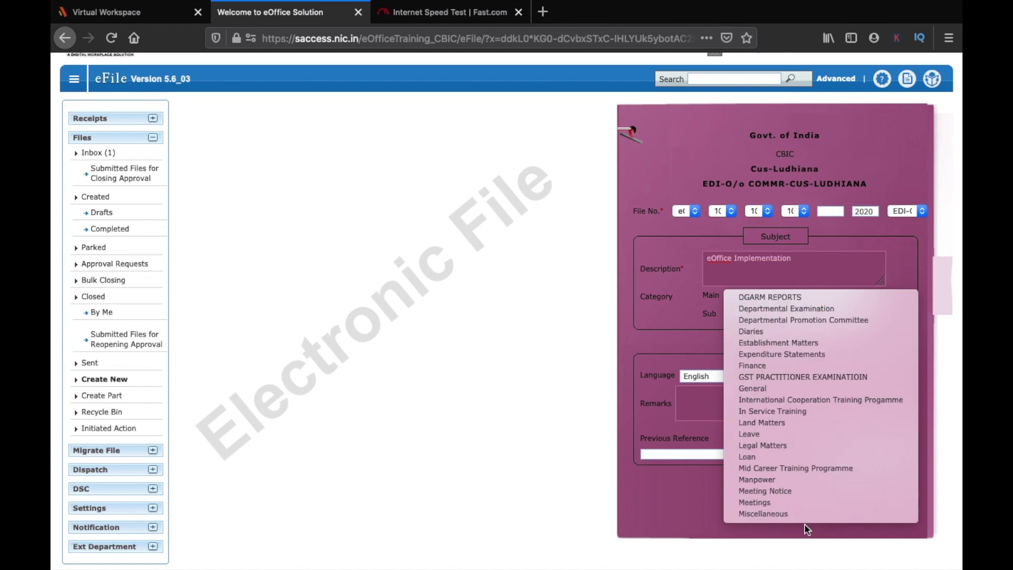
left_click(776, 514)
Step: Leave the sub category unset at Choose one
left_click(771, 316)
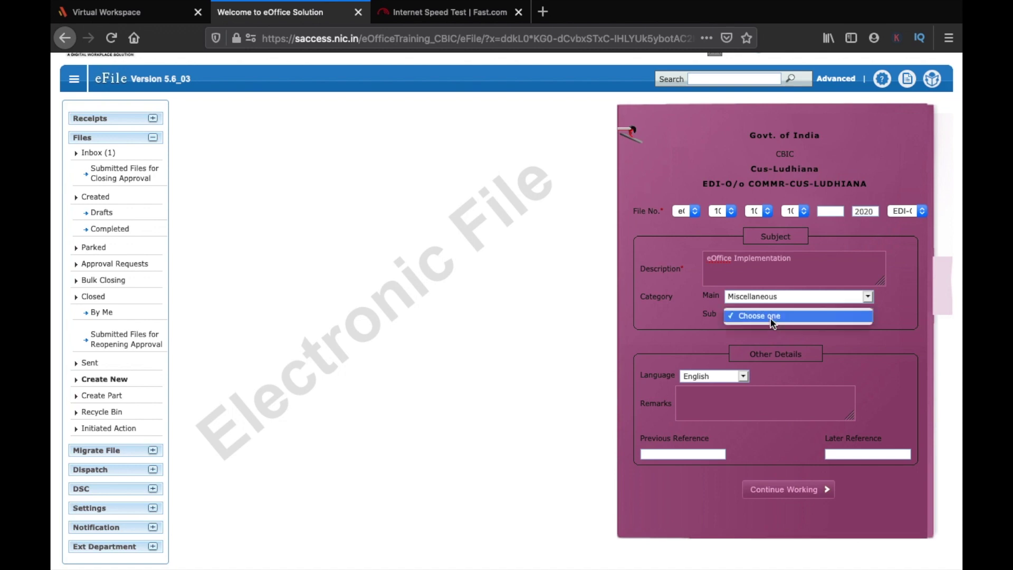
left_click(771, 322)
scroll(771, 369, "down", 1)
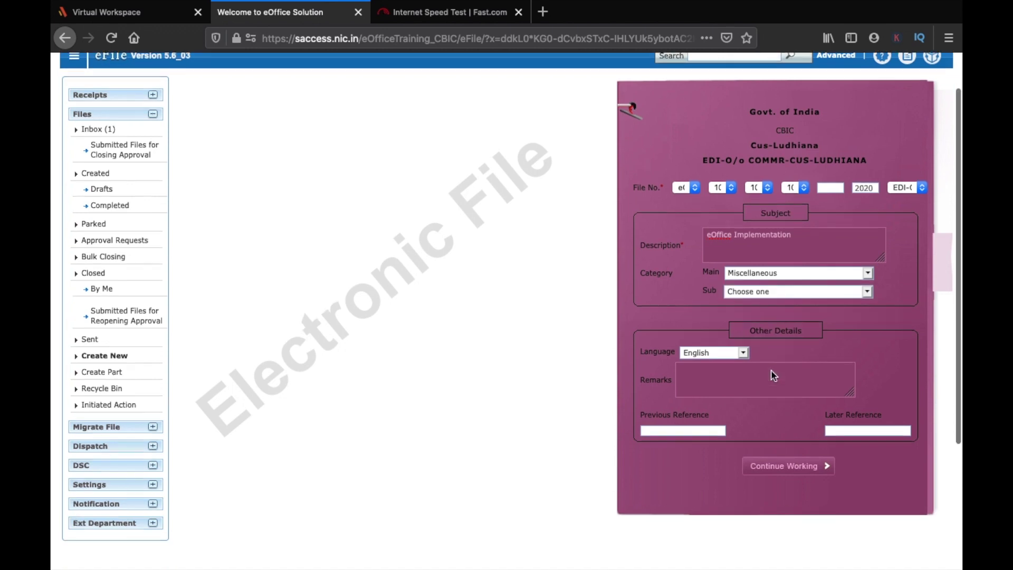
scroll(771, 370, "down", 3)
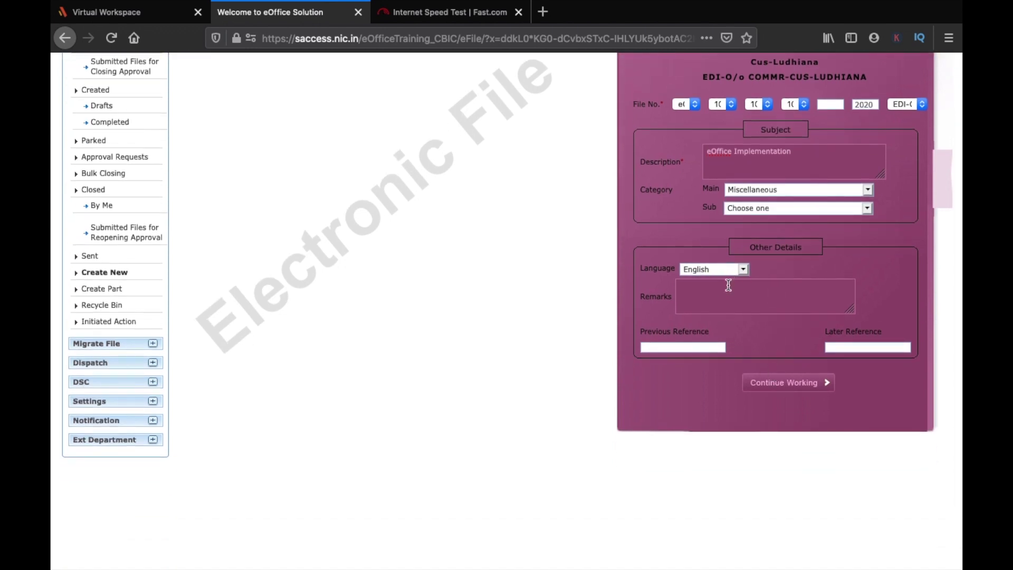
Step: Enter 'Commissioner Competency' in the Remarks field
left_click(722, 296)
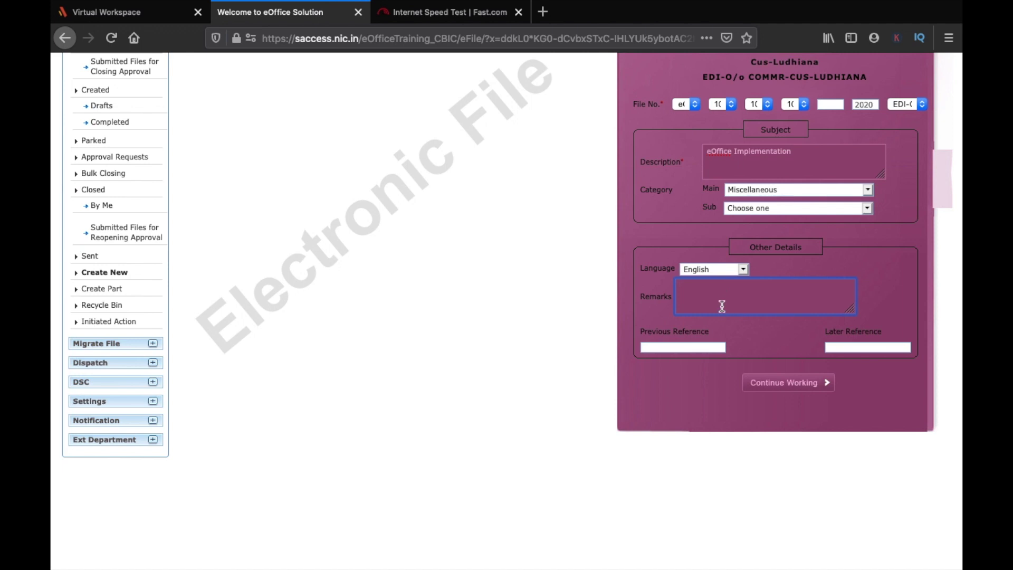
scroll(781, 179, "up", 2)
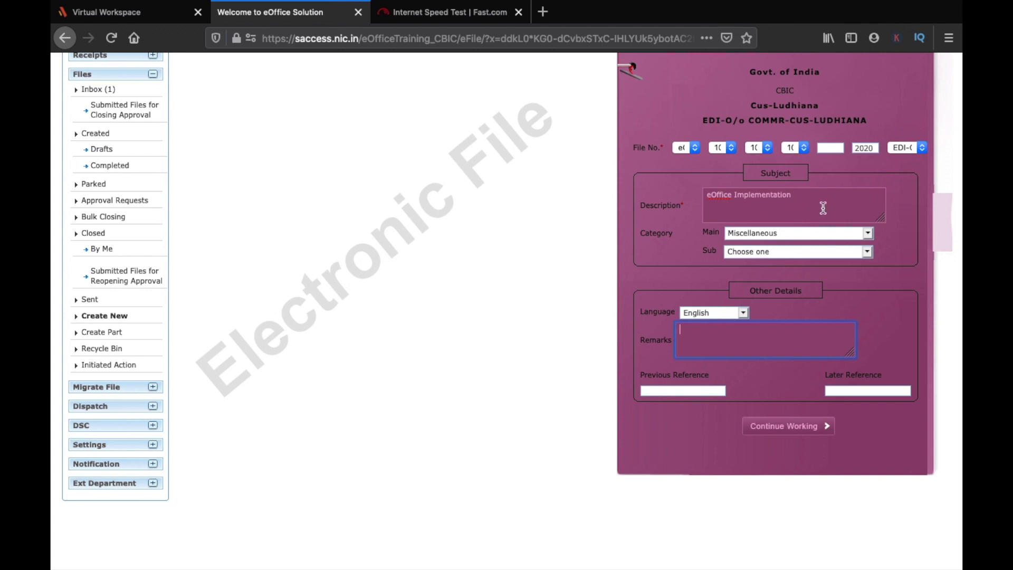
type("Commissioner Competency")
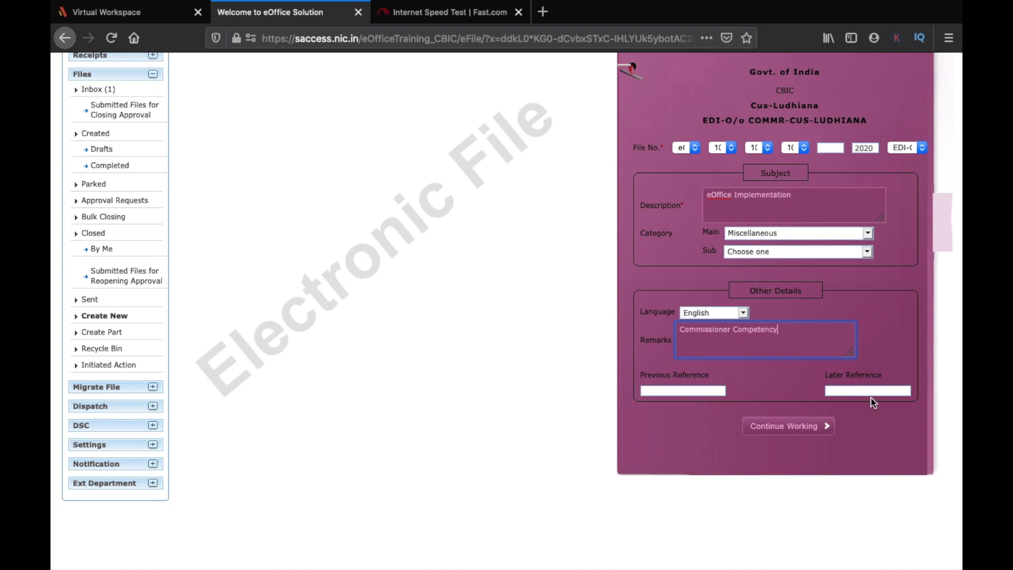
scroll(573, 411, "up", 2)
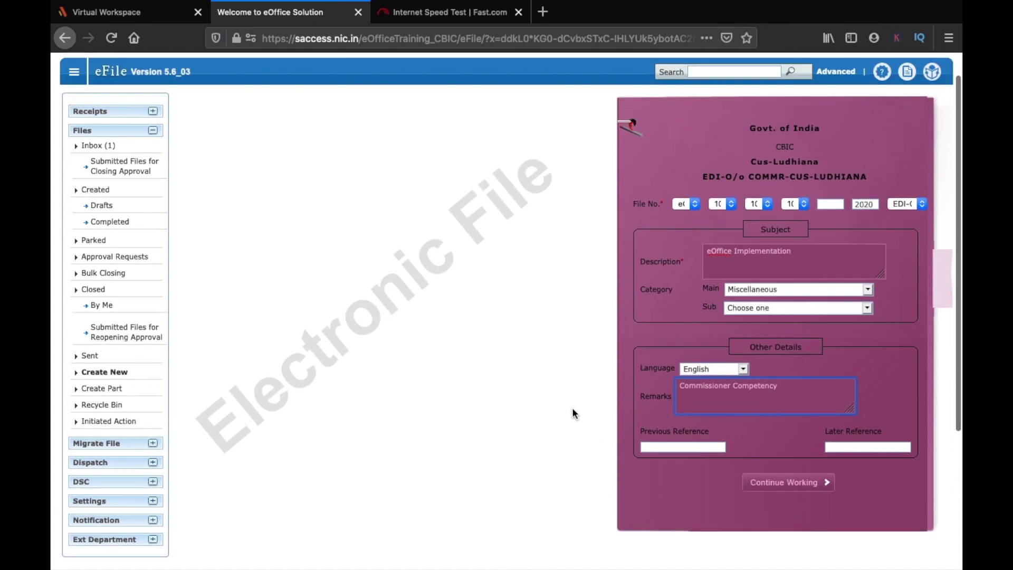
scroll(574, 412, "down", 2)
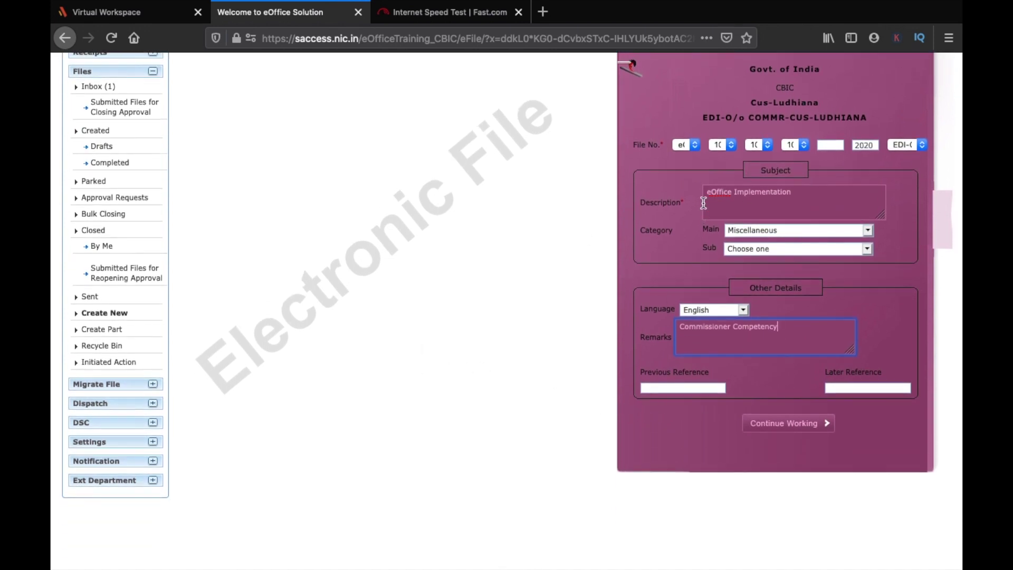
scroll(785, 156, "up", 2)
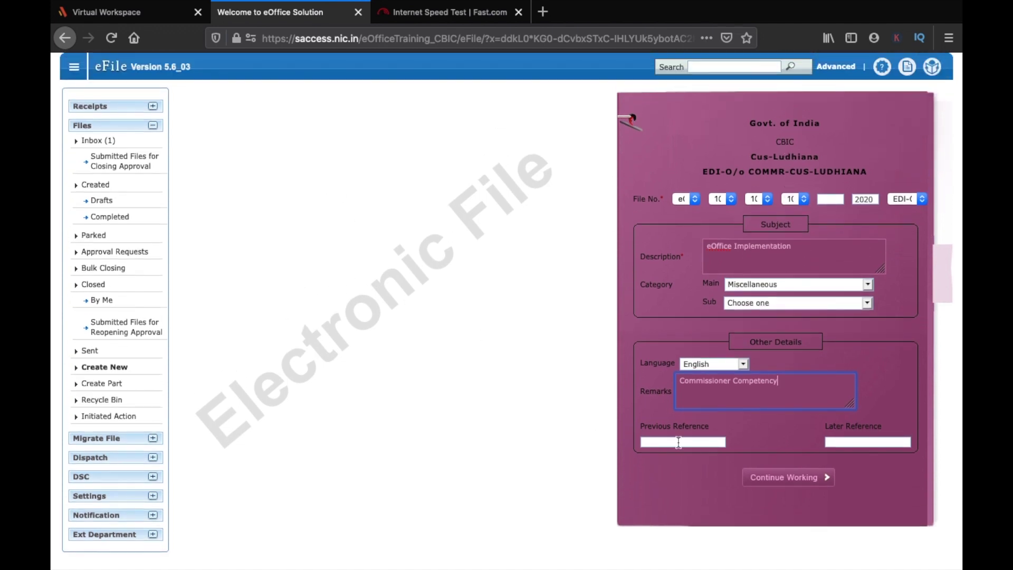
scroll(675, 448, "down", 3)
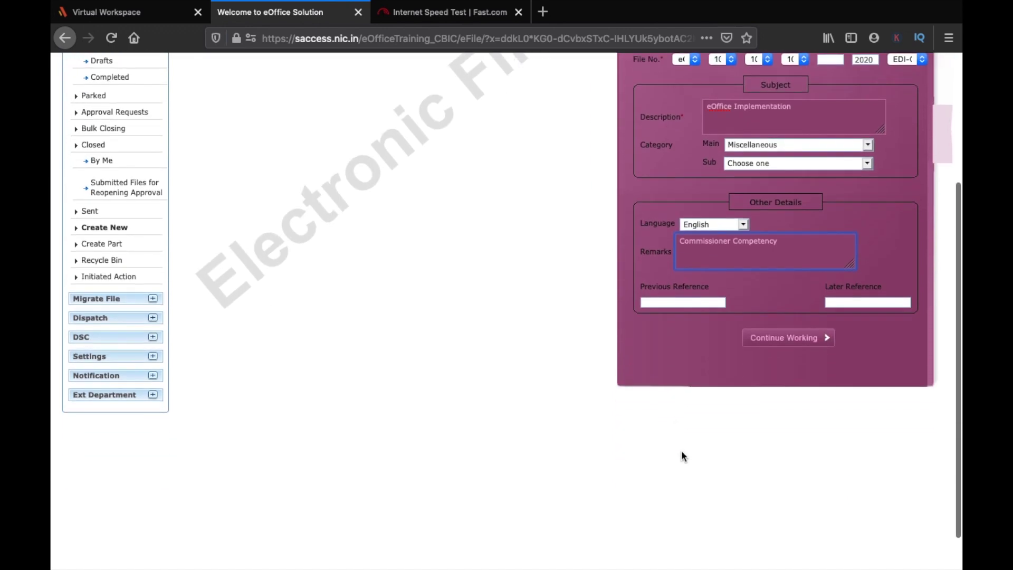
scroll(683, 455, "up", 2)
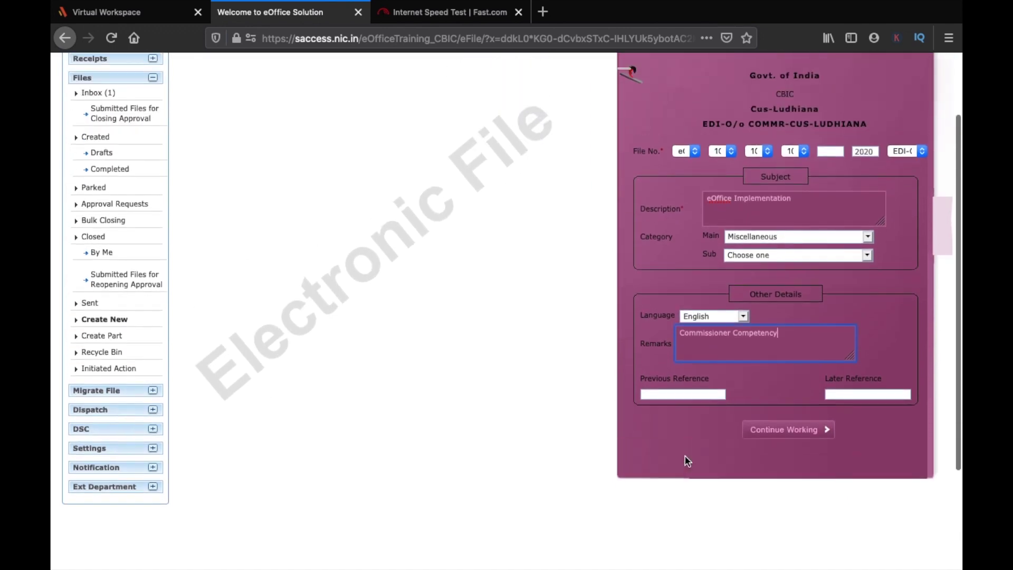
left_click(781, 431)
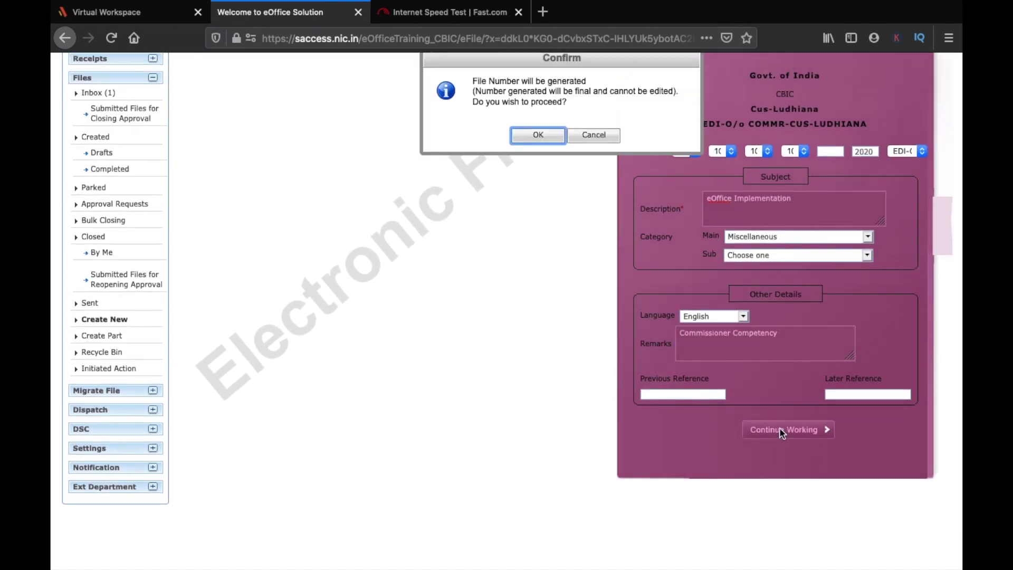
Step: Confirm generating the final number eOfc/1024/100/100/75/2020-EDI-O/o COMMR-CUS-LUDHIANA
scroll(782, 431, "up", 2)
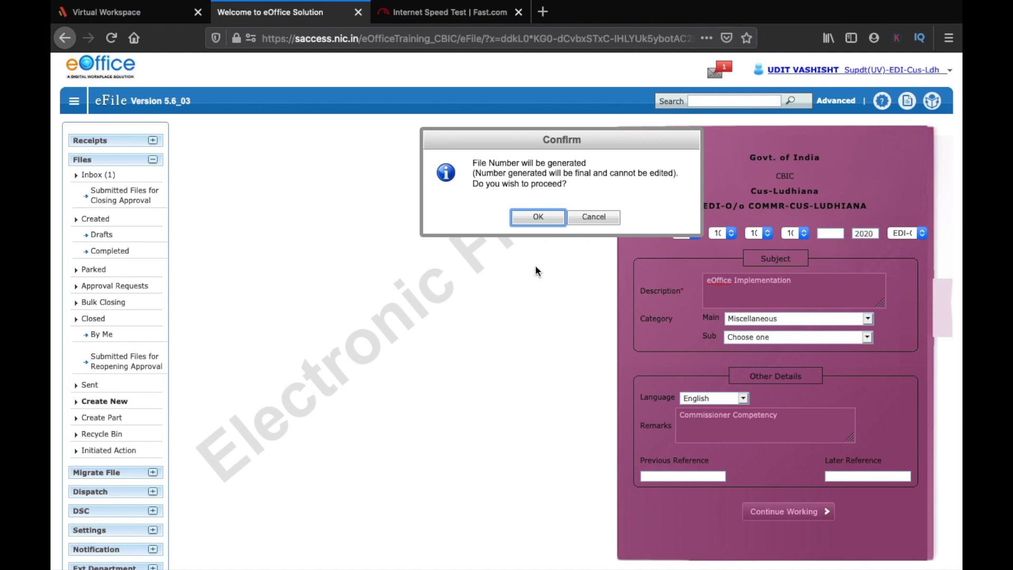
left_click(538, 216)
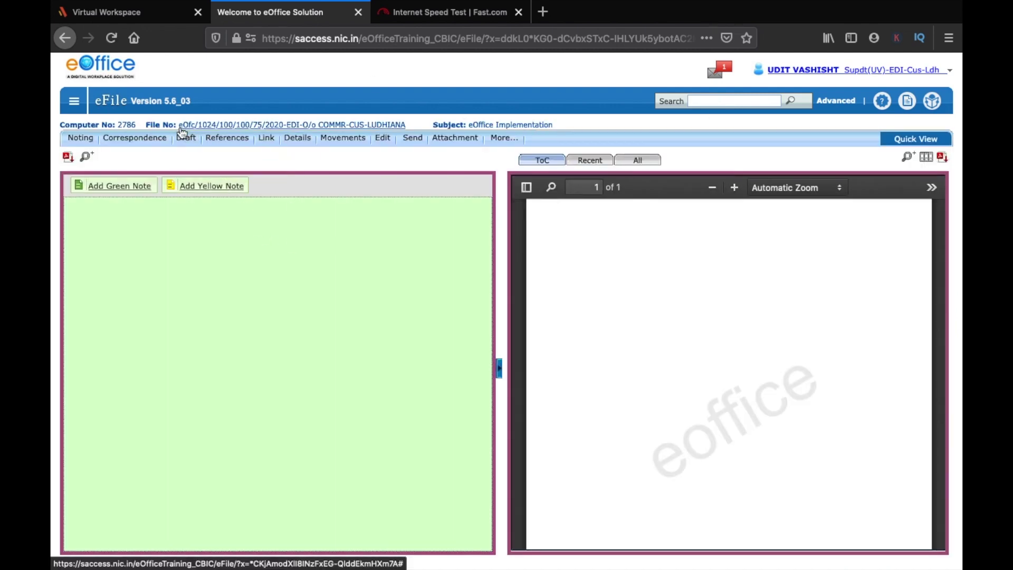
Step: Inspect the new file's empty noting side and blank one-page correspondence
mouse_move(186, 134)
mouse_move(258, 133)
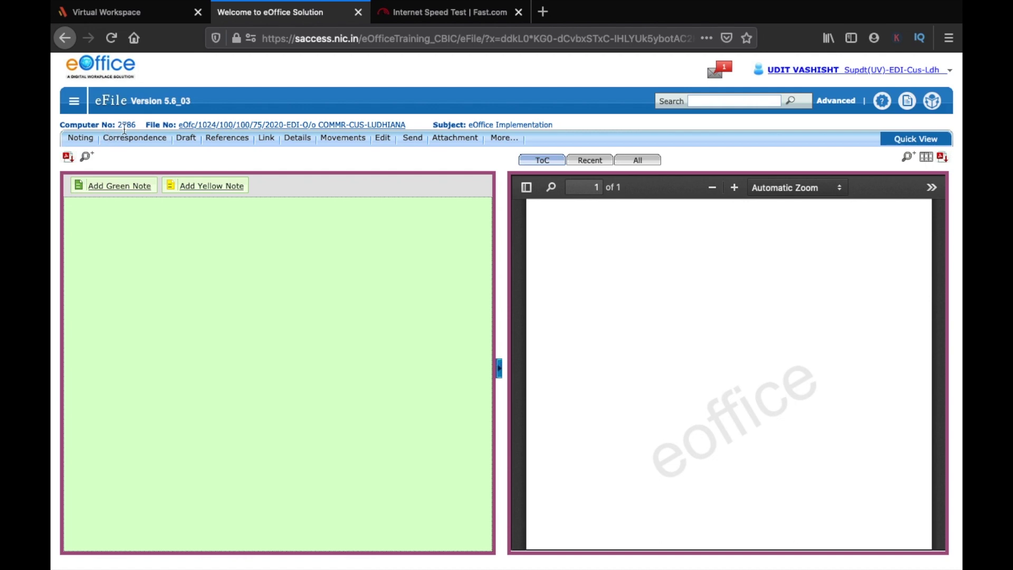
scroll(256, 261, "down", 3)
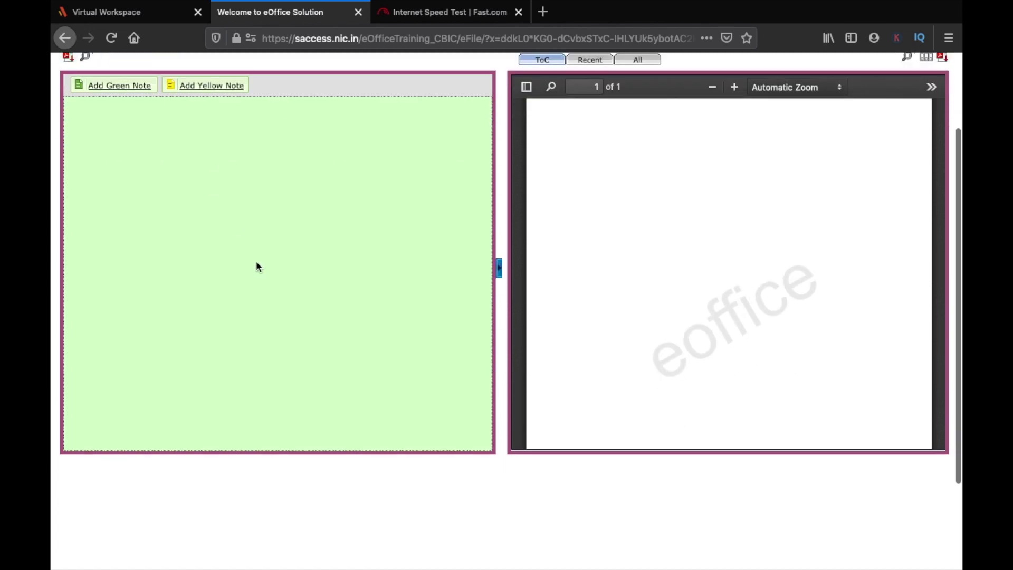
scroll(488, 224, "up", 3)
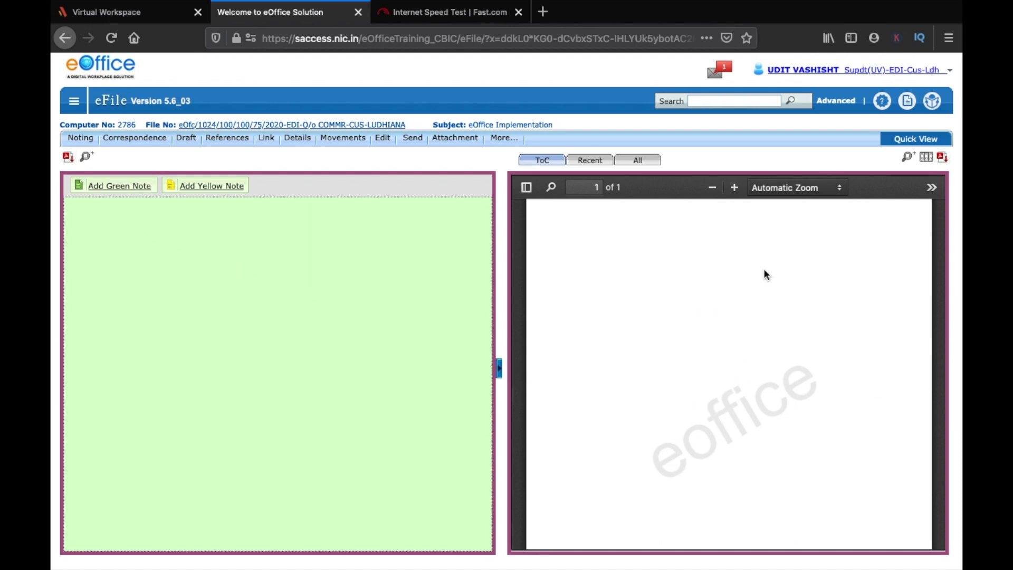
Step: List completed files under Files and reopen the new eOffice Implementation file
left_click(74, 101)
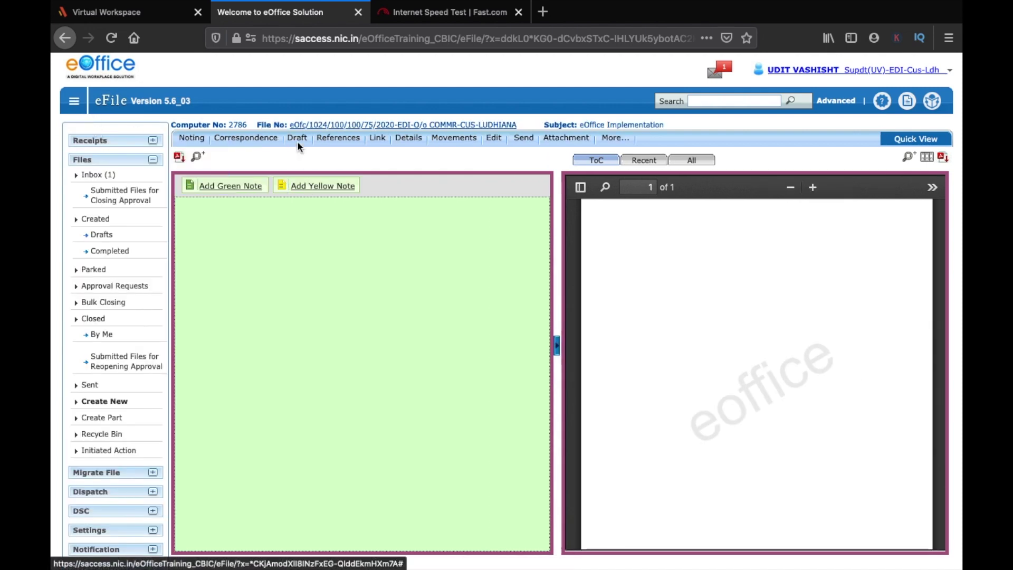
left_click(104, 175)
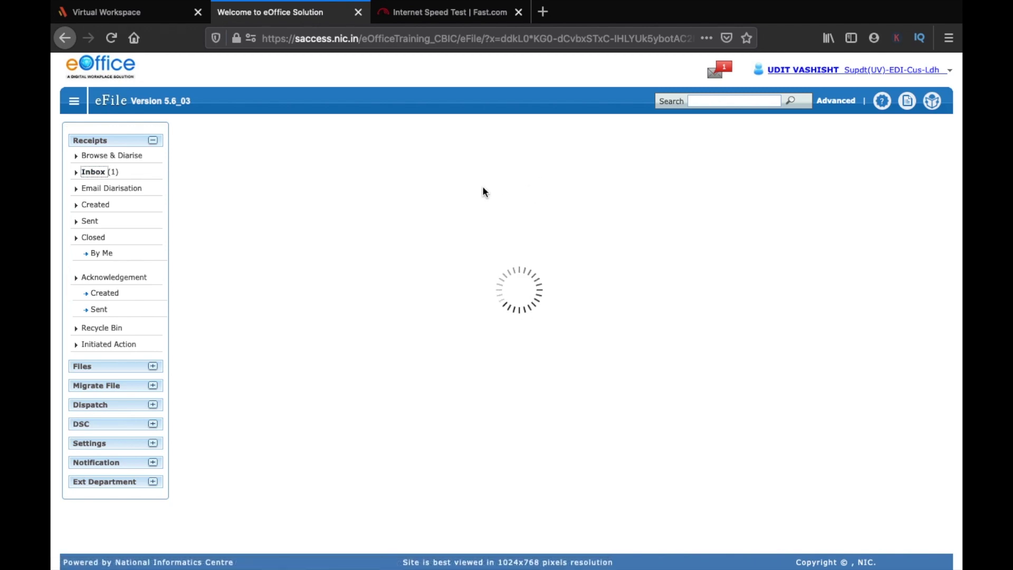
left_click(142, 288)
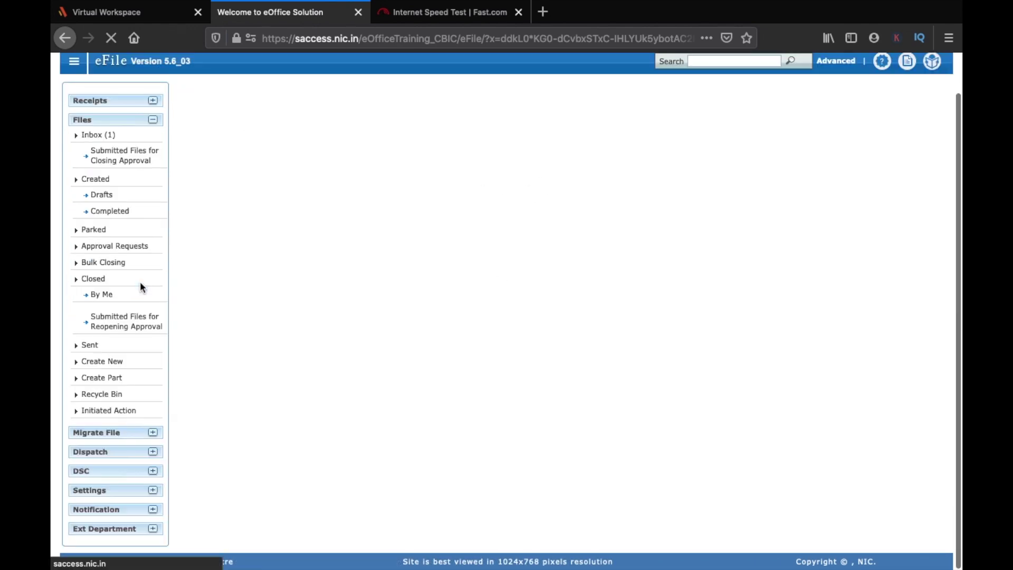
left_click(103, 136)
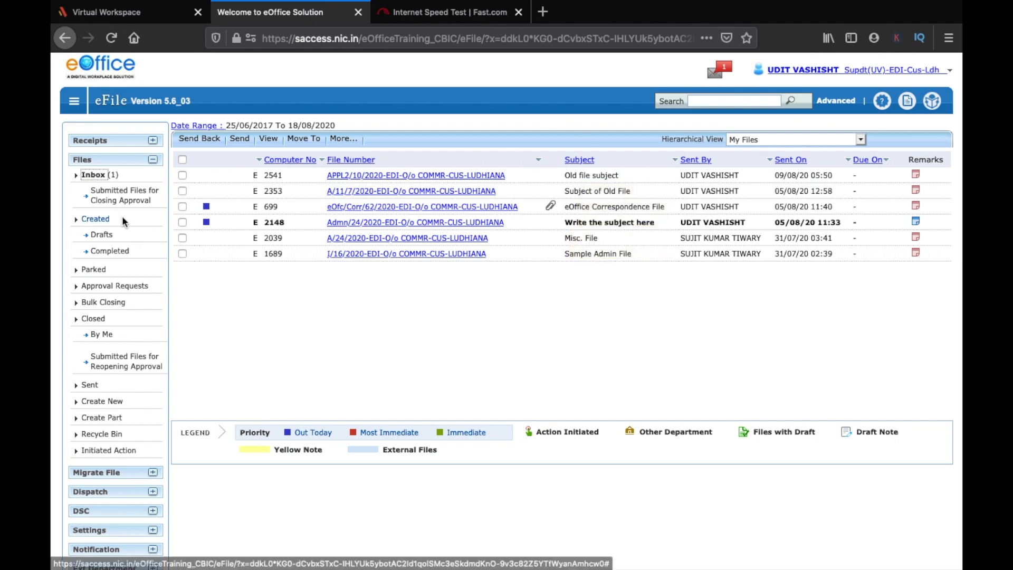
left_click(118, 253)
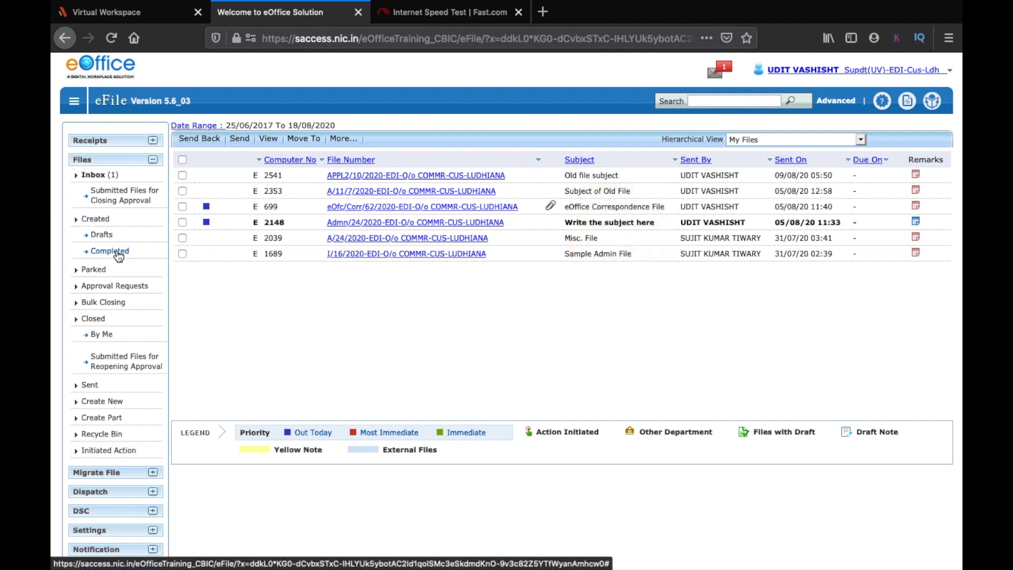
left_click(118, 253)
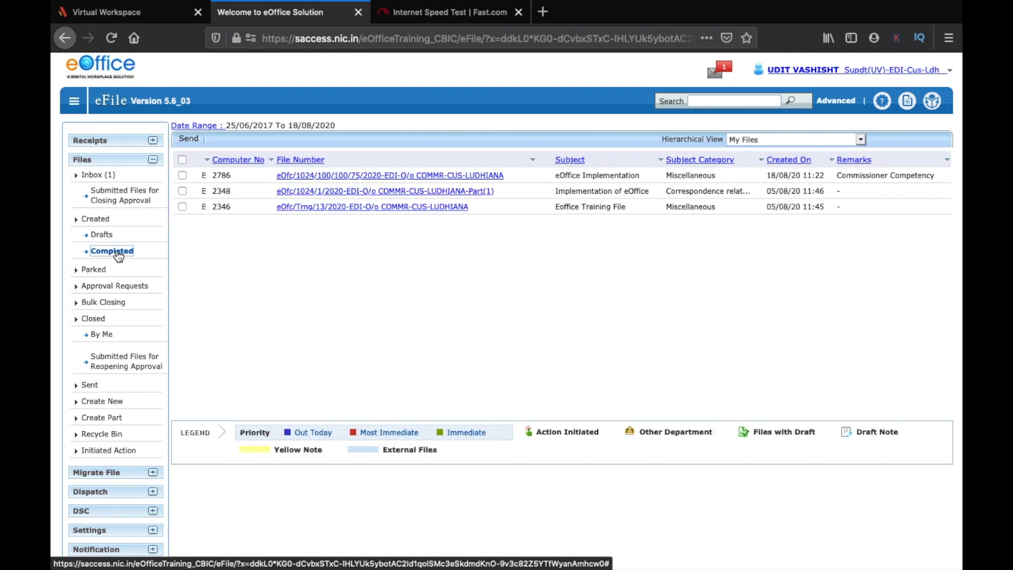
left_click(347, 177)
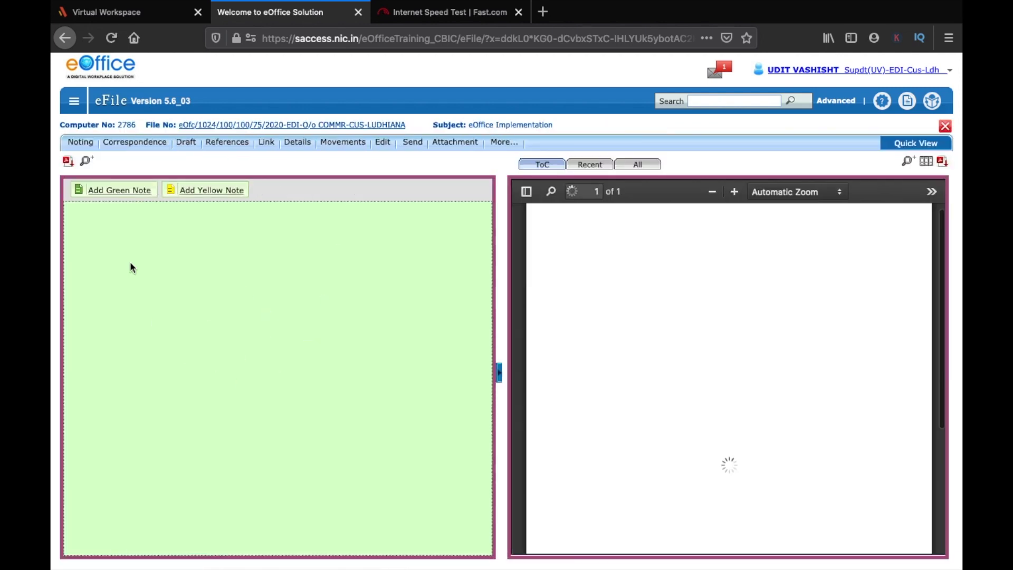
Step: Add a green note reading 'Created new file' and proceed to sending the file
left_click(103, 189)
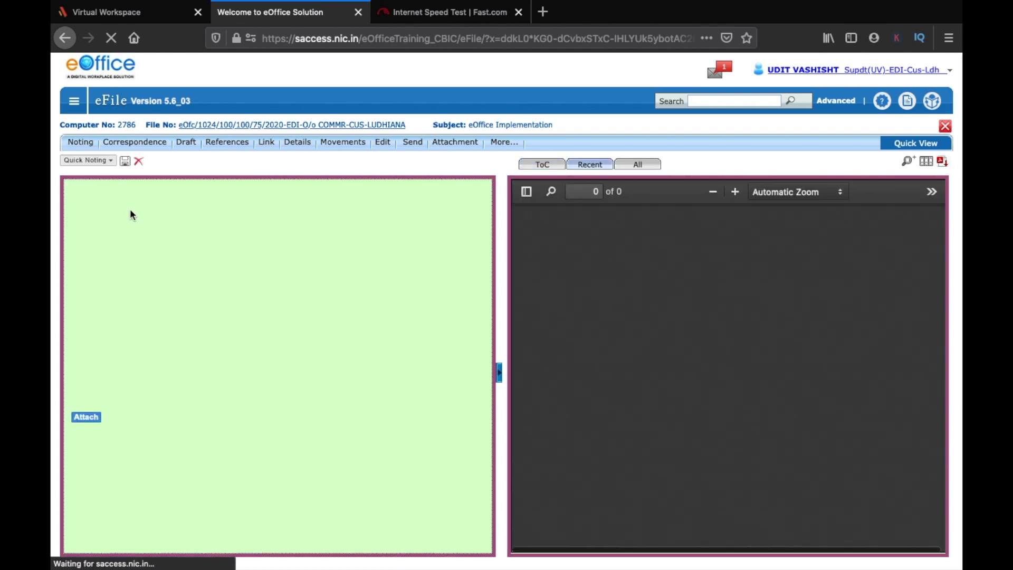
type("Create ")
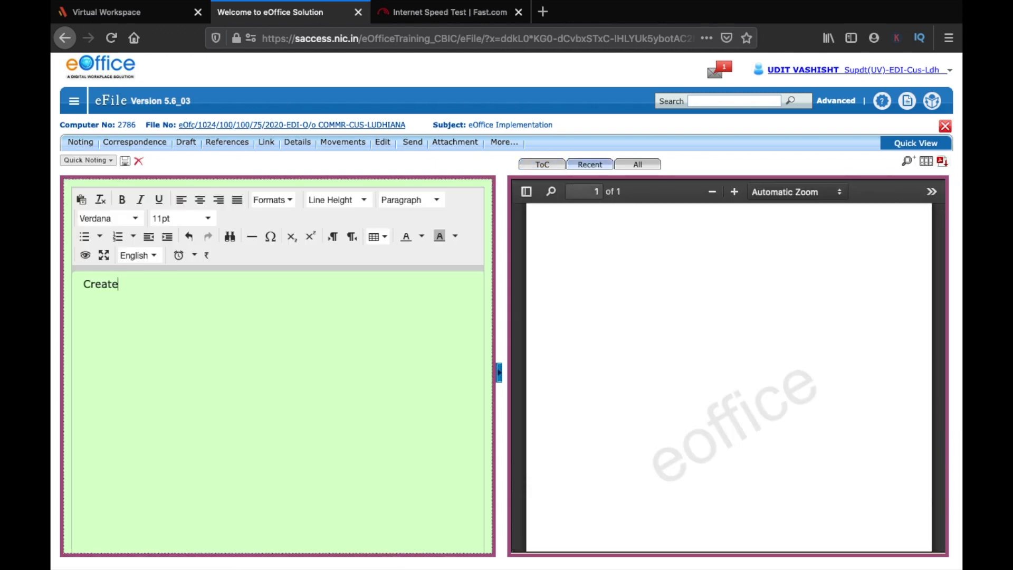
type("d new file")
left_click(413, 144)
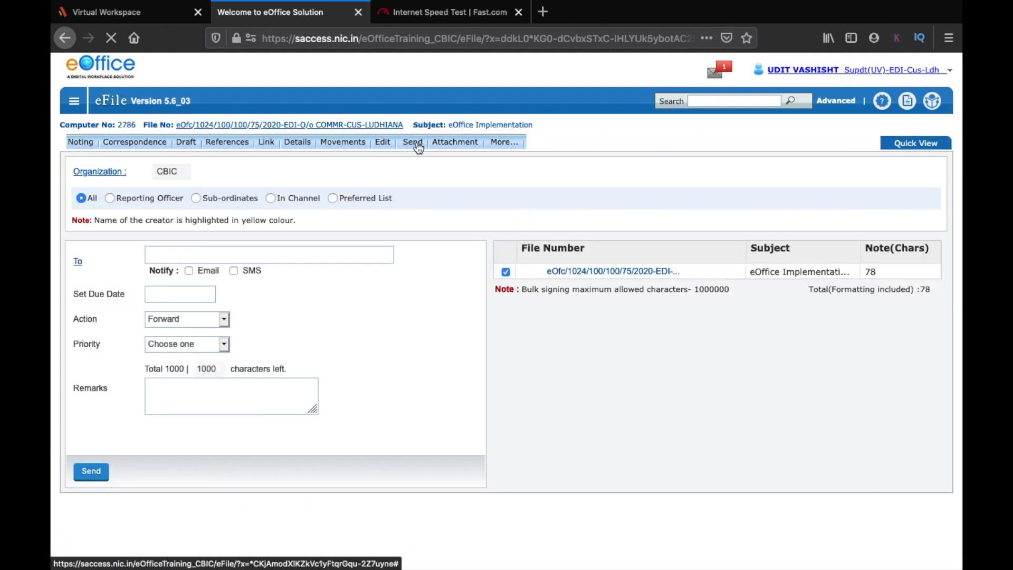
Step: Address the eOffice Implementation file to your own account and send it
left_click(224, 260)
type("dit")
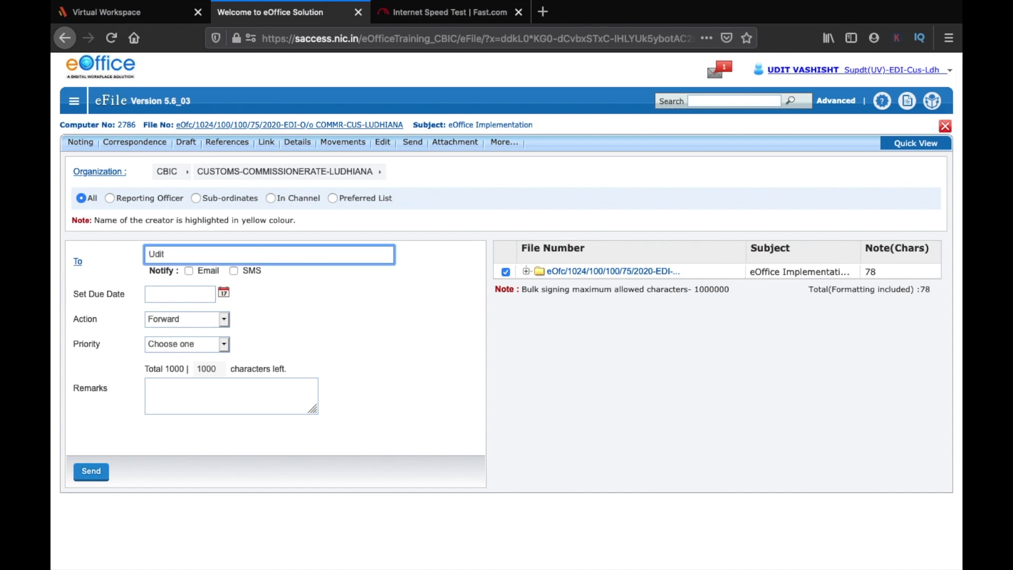
scroll(223, 339, "down", 2)
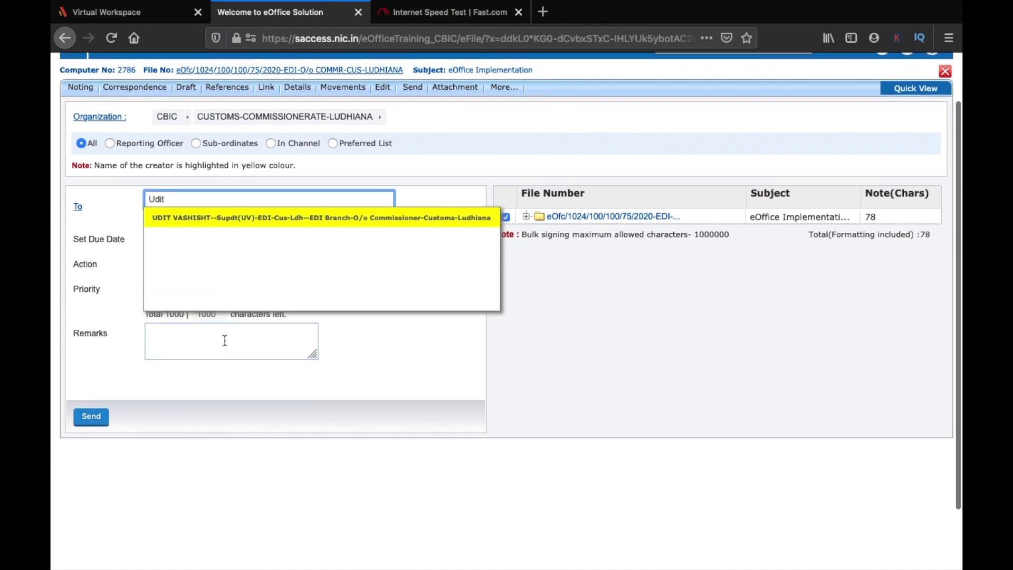
left_click(226, 221)
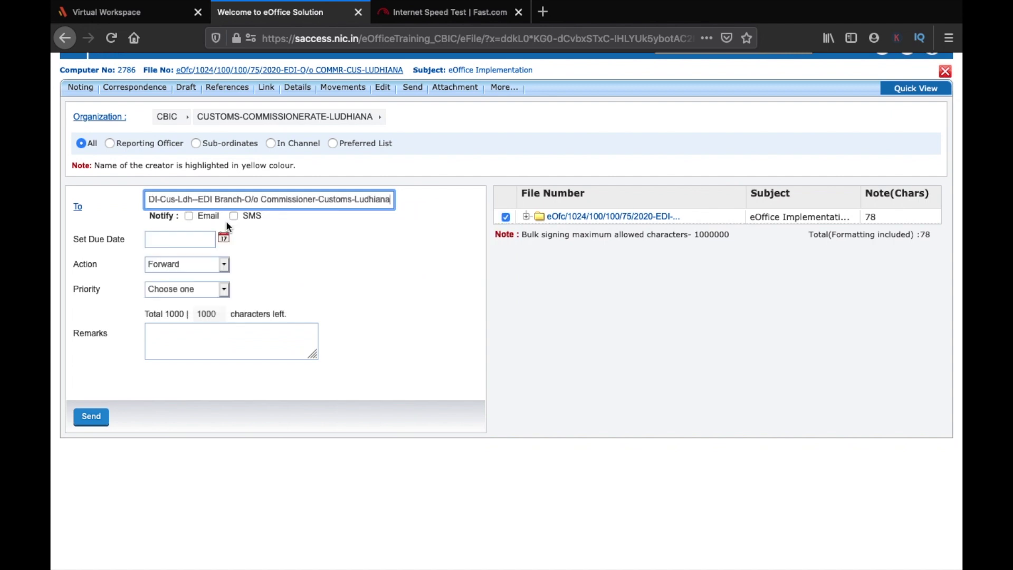
left_click(91, 418)
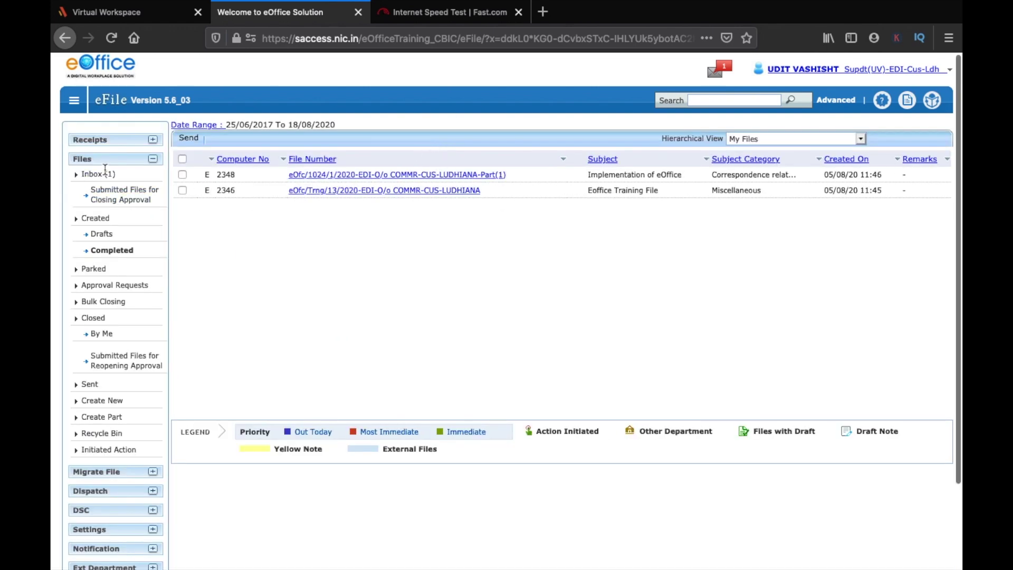
Step: Open the Files Inbox to confirm the eOffice Implementation file arrived
left_click(100, 176)
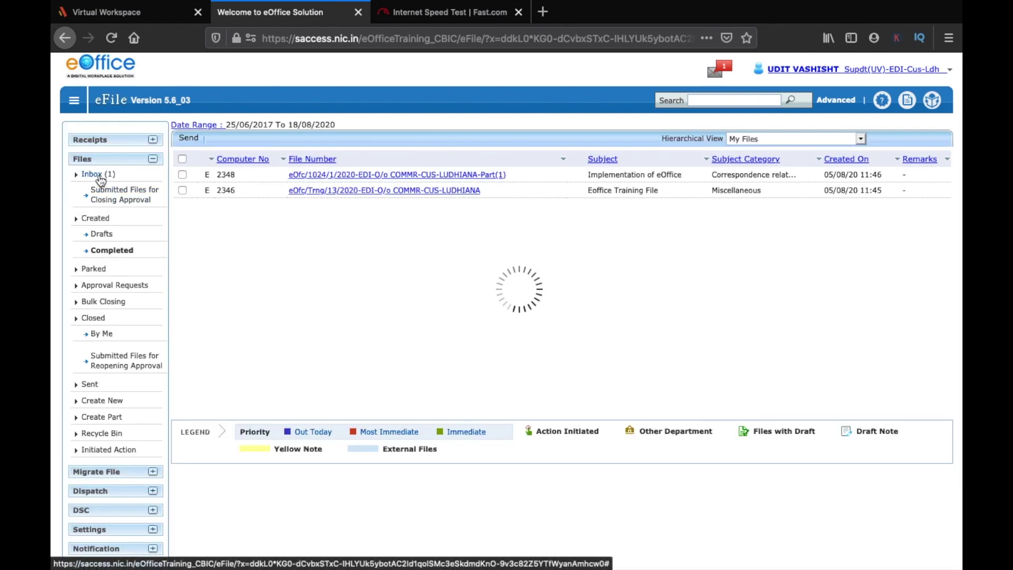